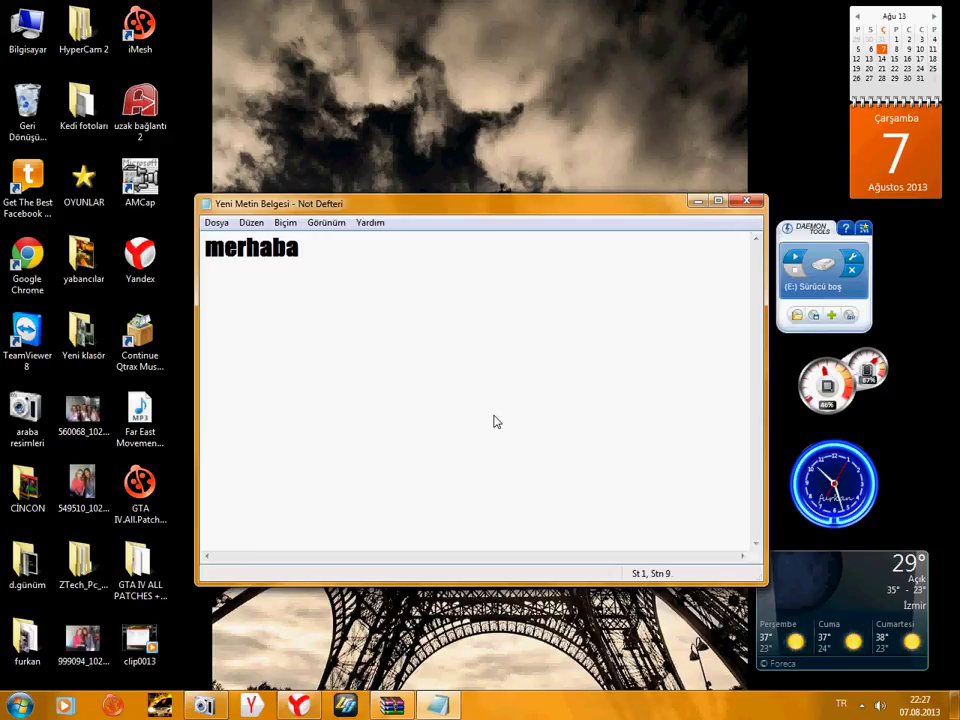
# Continue the greeting after "merhaba" with "arkadaşlar ben", the presenter's first name and "bugün size"
pyautogui.write('arkadaş')
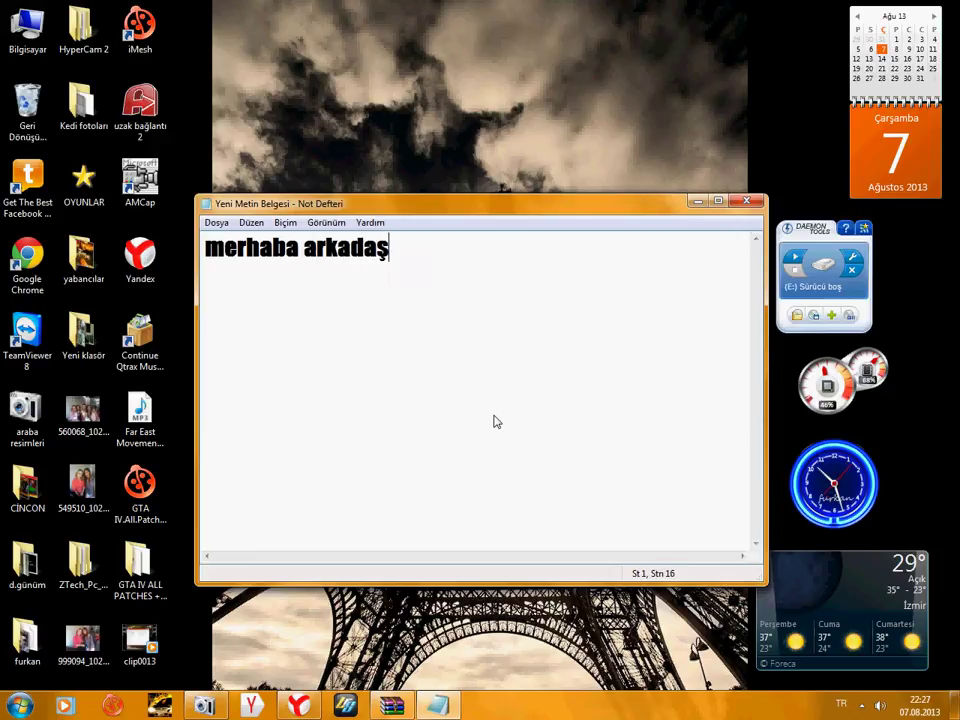
pyautogui.write('lar ben f')
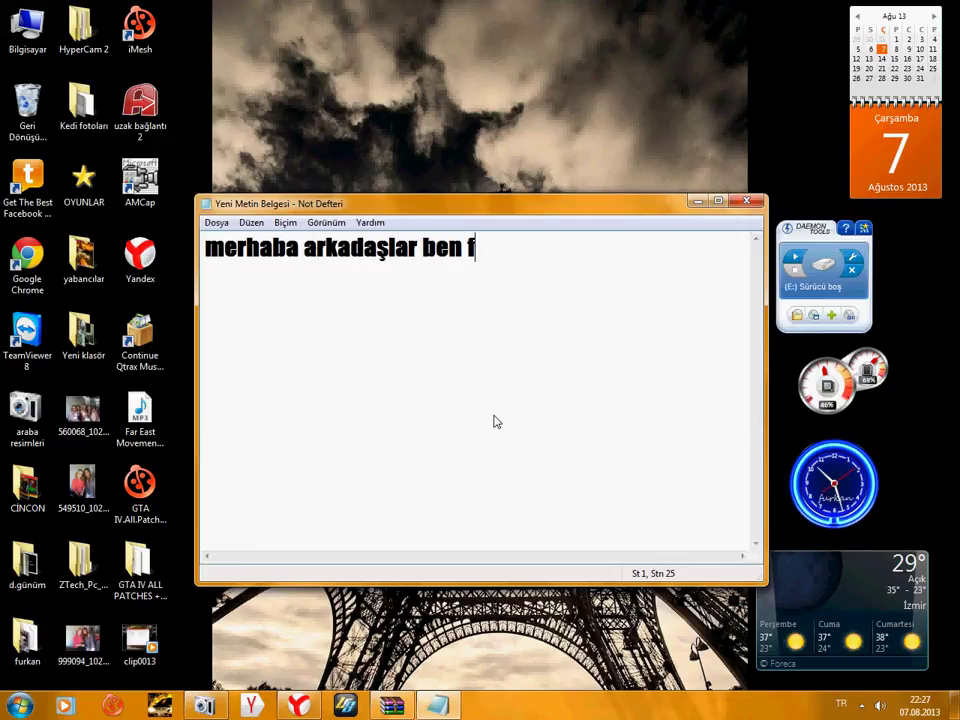
pyautogui.write('urkan ')
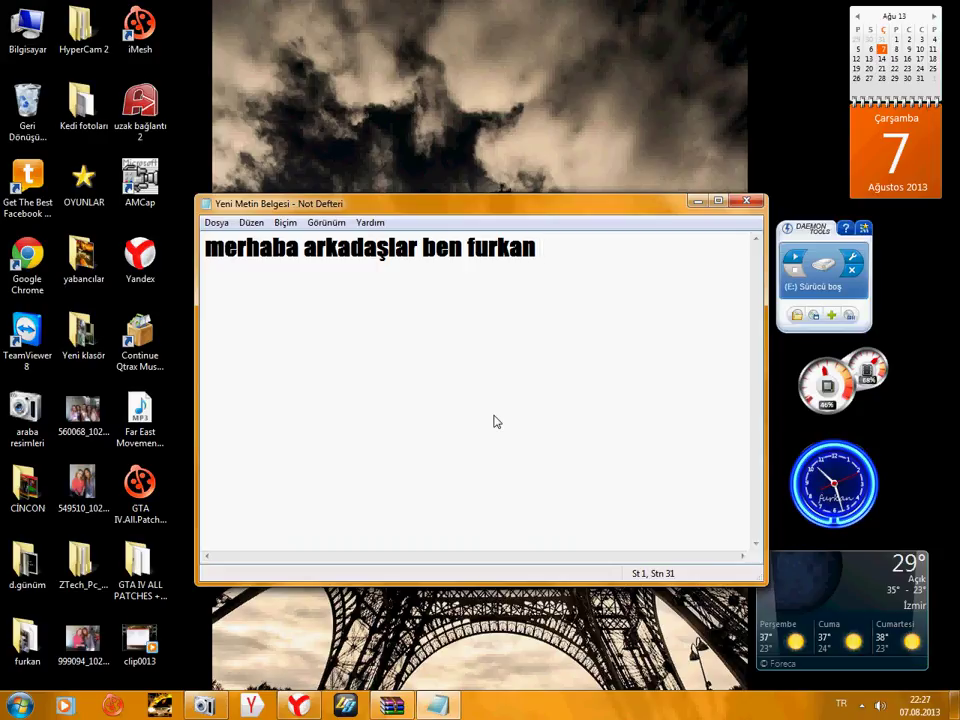
pyautogui.write('bu')
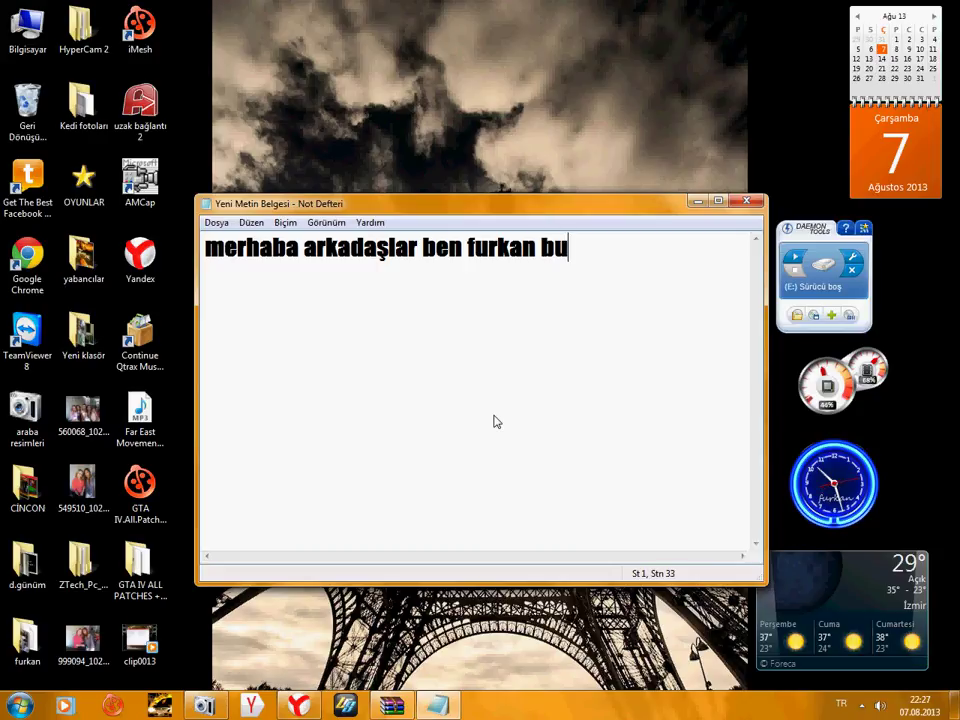
pyautogui.write('gün size ')
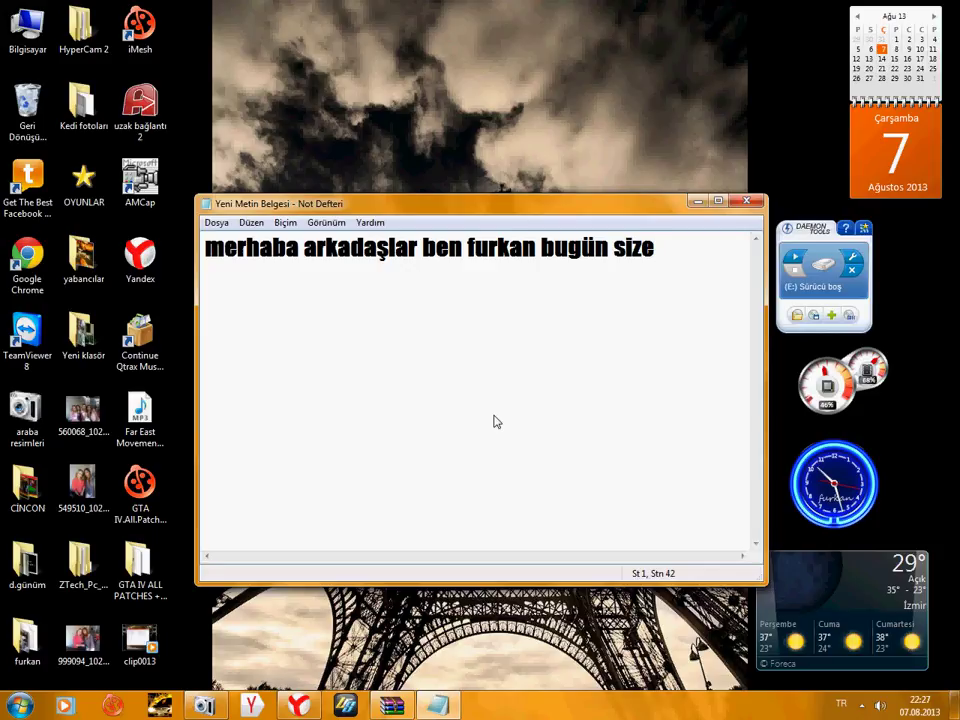
# Extend the sentence in the note with "lfs pejo 106 yamasını göstercem"
pyautogui.write('lfs oe')
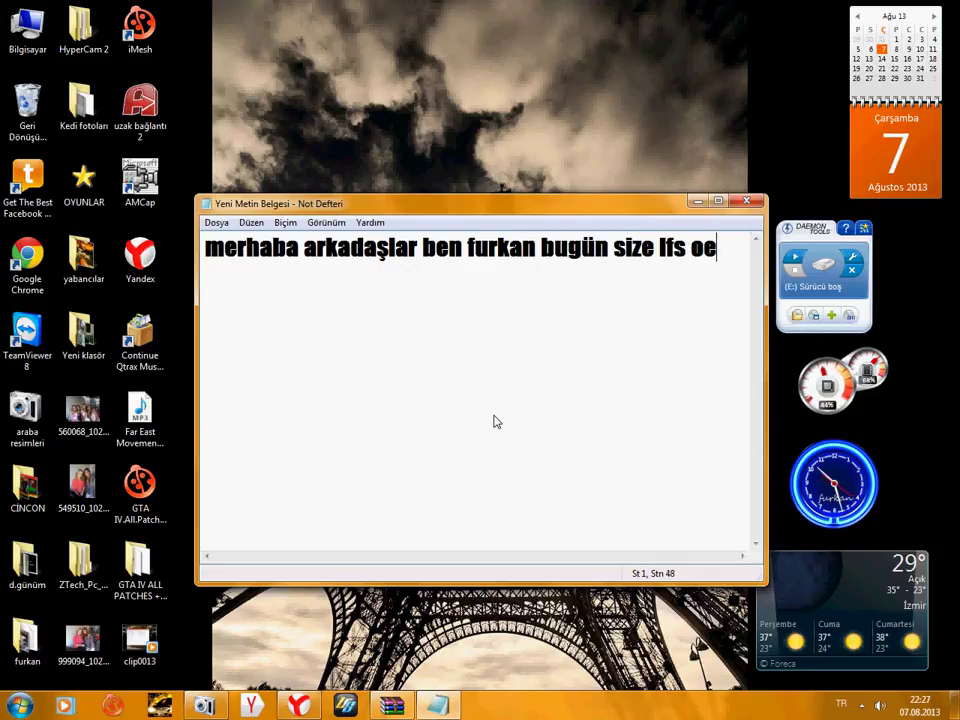
pyautogui.press('BackSpace')
pyautogui.press('BackSpace')
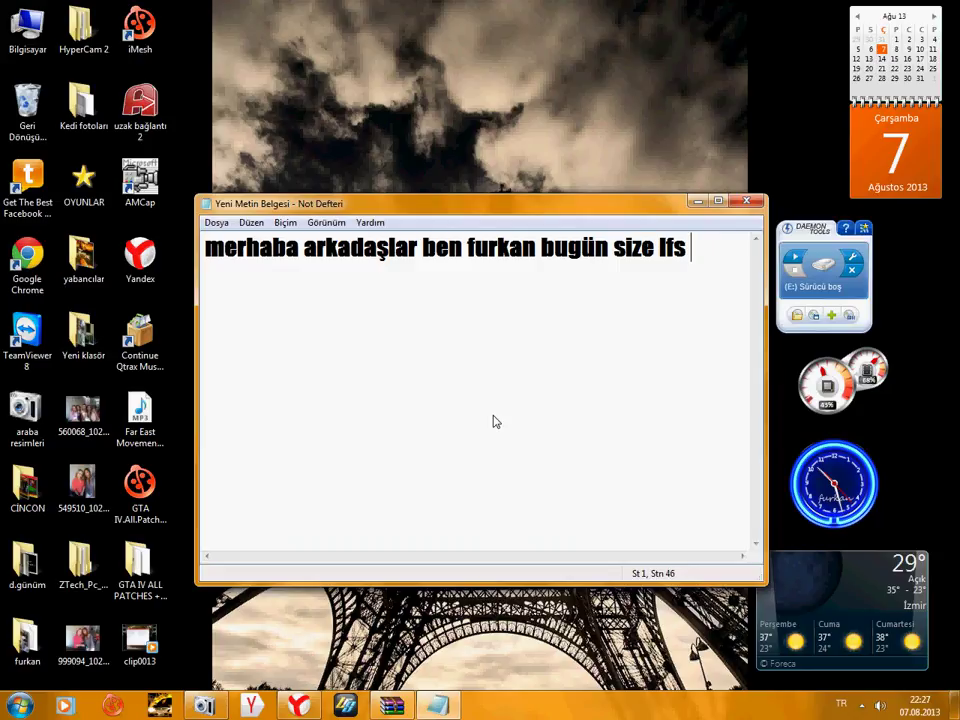
pyautogui.write('pejo ')
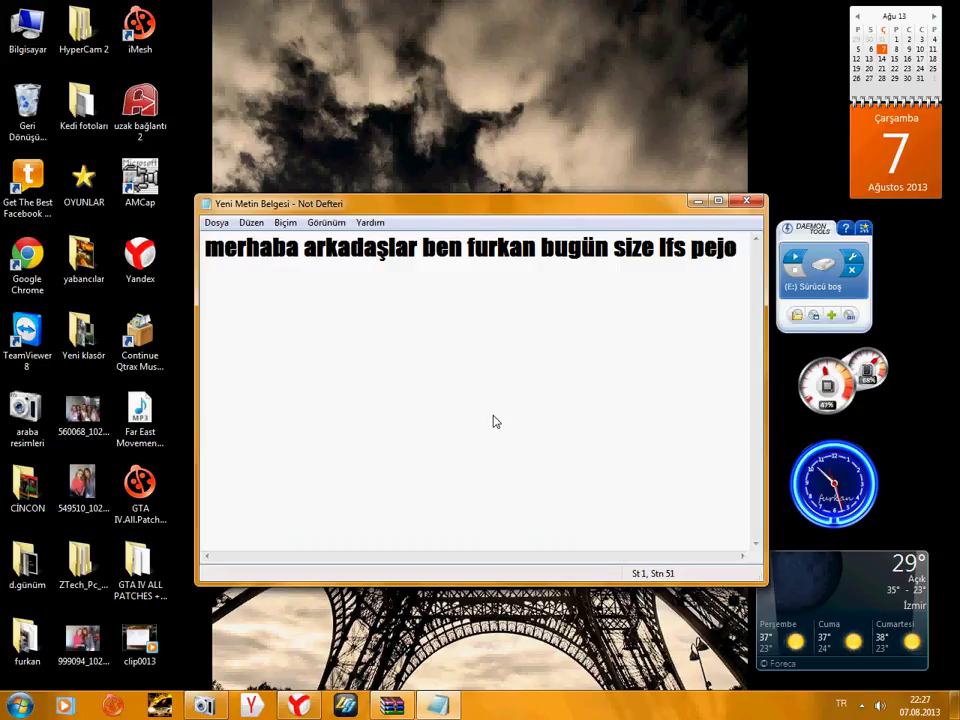
pyautogui.write('106 ya')
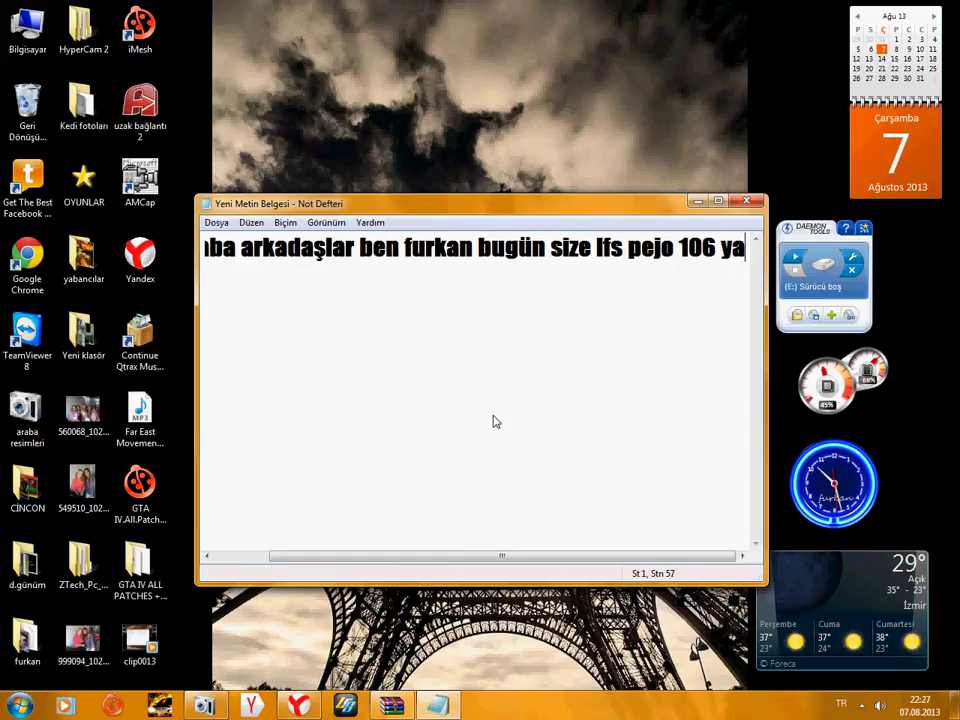
pyautogui.write('ması')
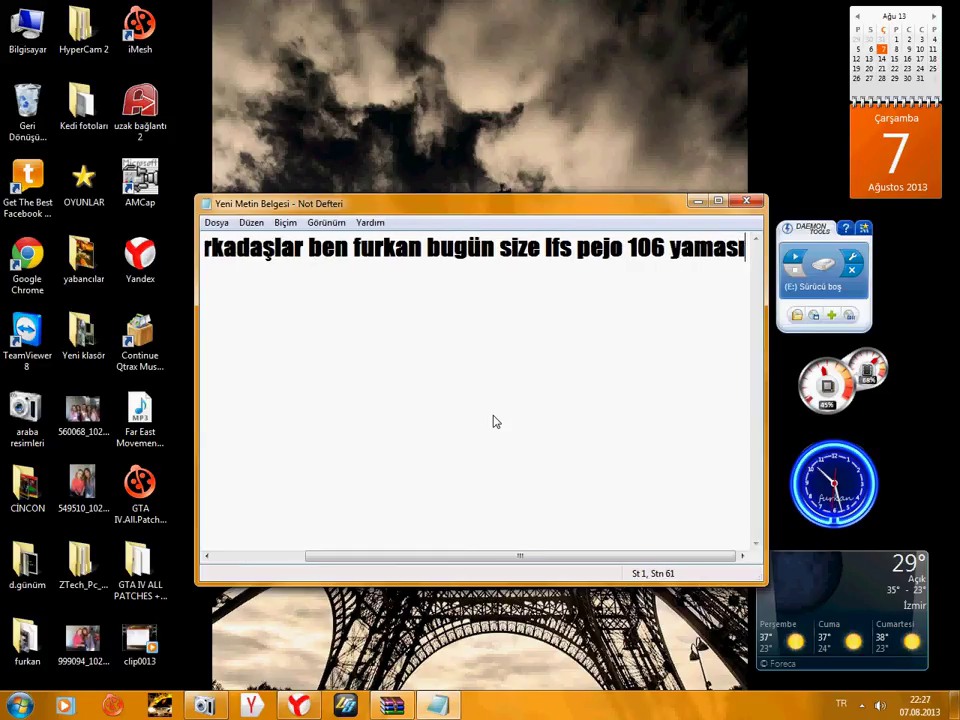
pyautogui.write('nı ')
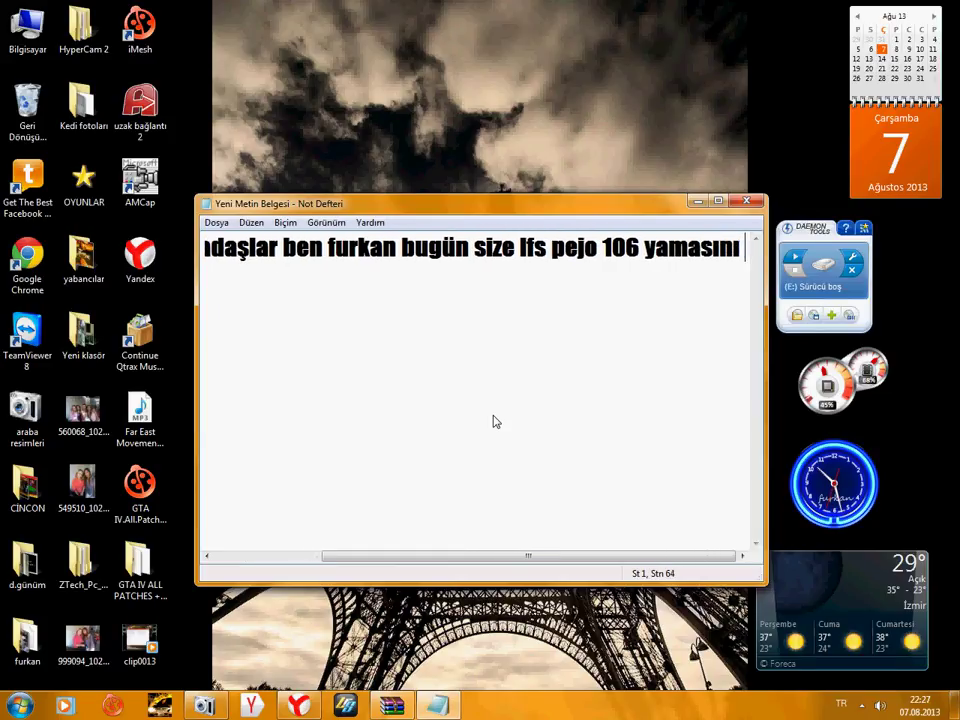
pyautogui.write('gös')
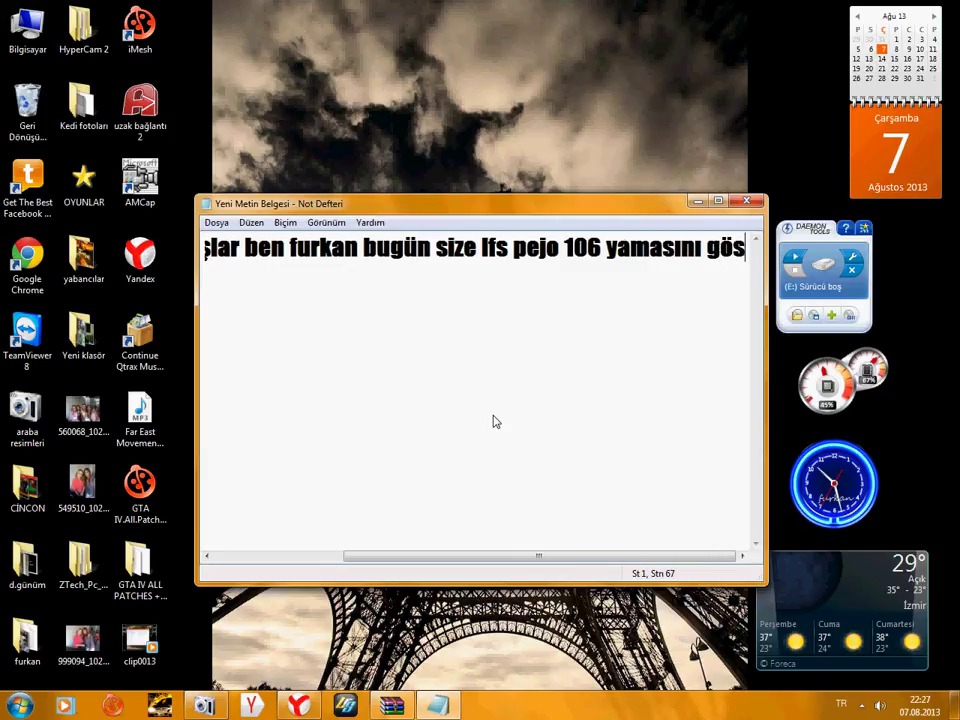
pyautogui.write('tr')
pyautogui.write('er')
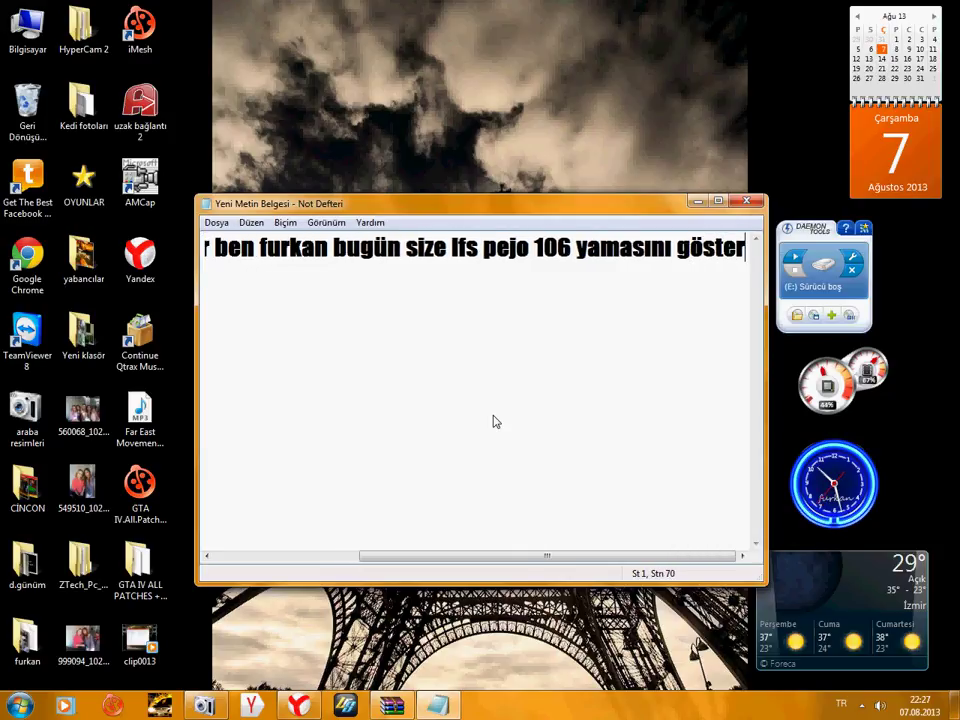
pyautogui.write('cem')
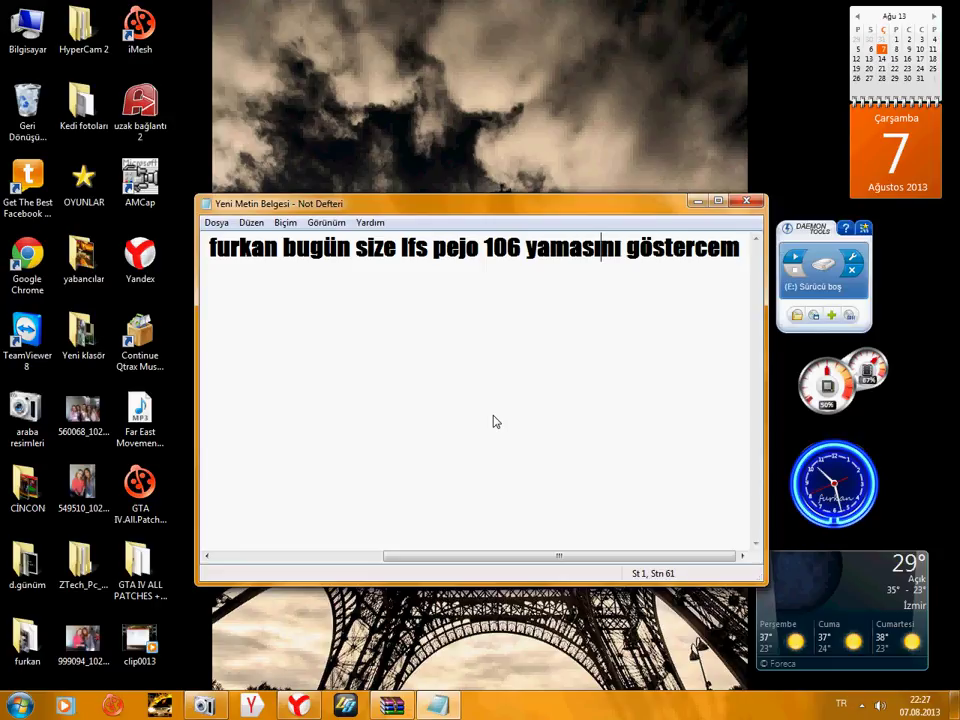
# Insert "yapmayı" before "göstercem" and end the sentence with a row of five dots
pyautogui.press('Right')
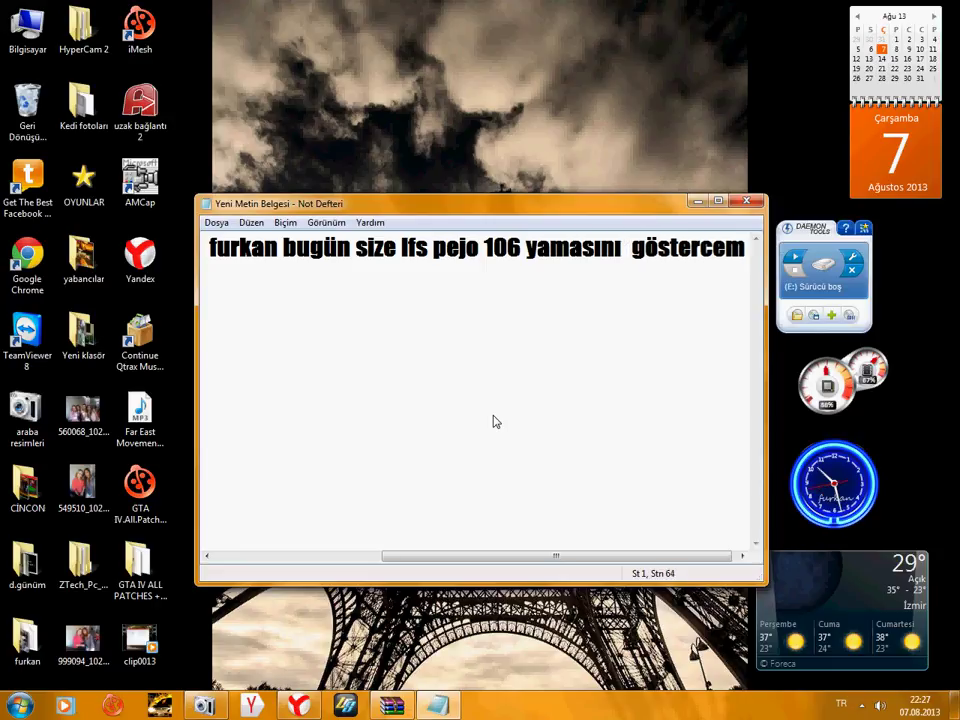
pyautogui.write('yapmayı')
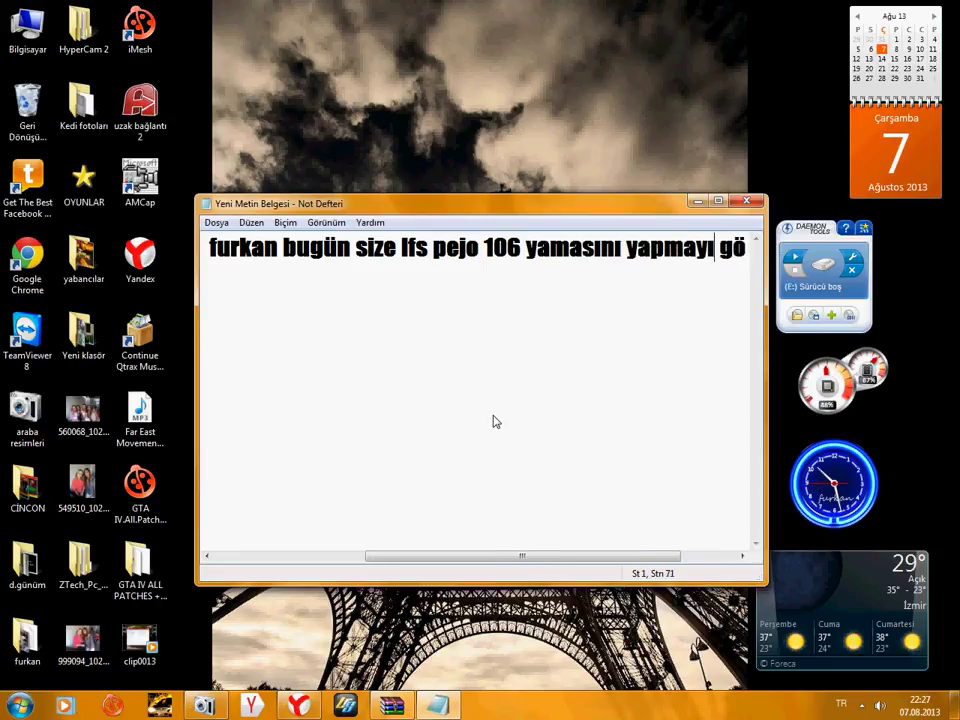
pyautogui.press('End')
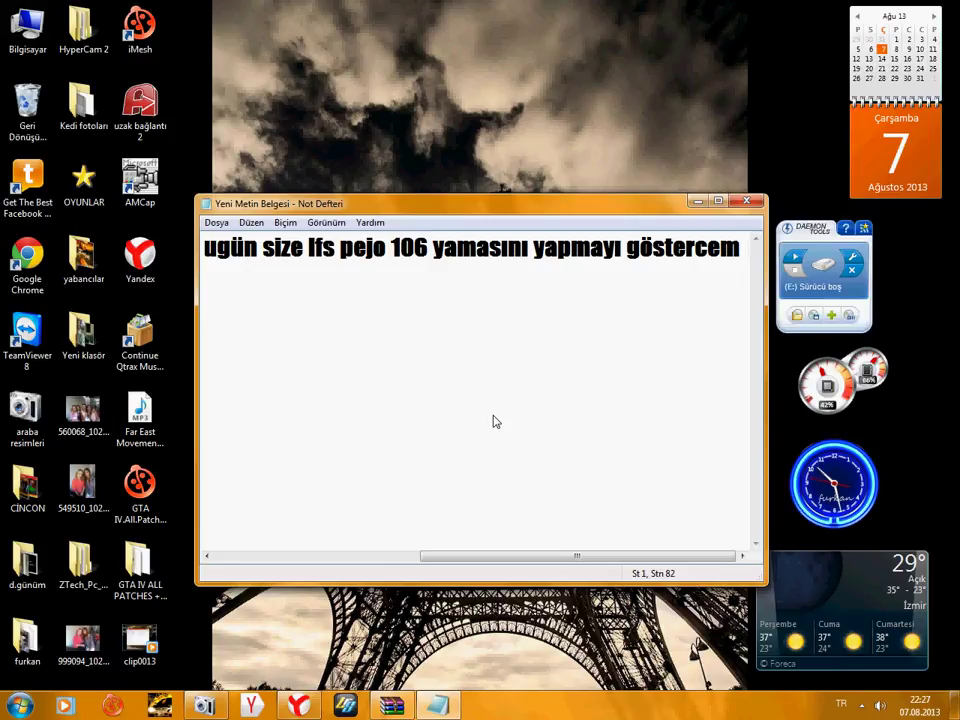
pyautogui.write('....')
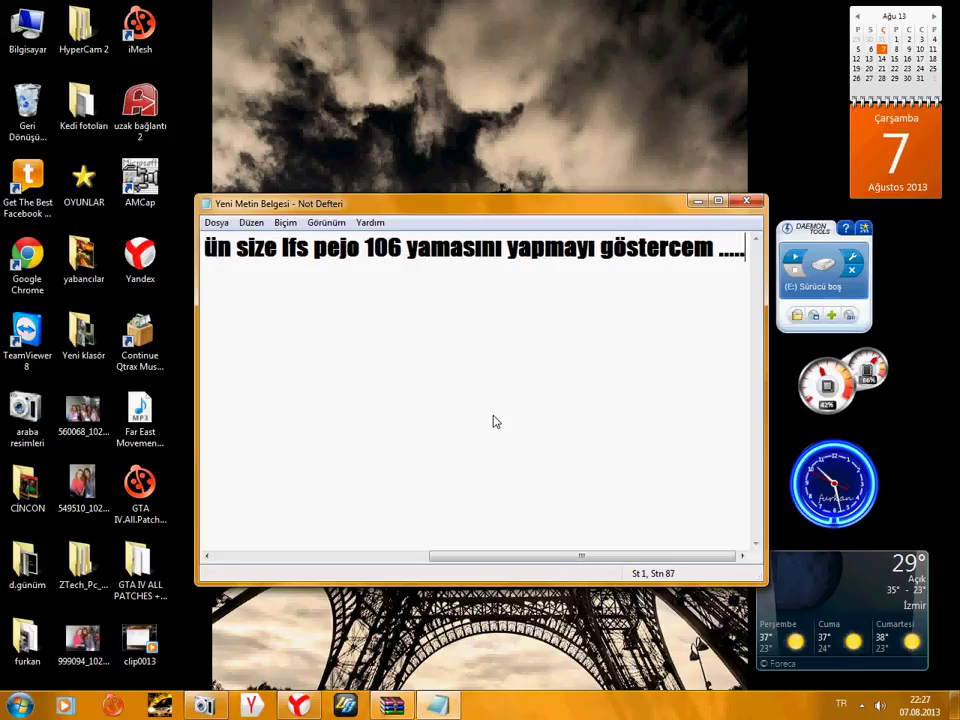
# Delete the whole greeting sentence so the note is empty
pyautogui.press('BackSpace')
pyautogui.press('BackSpace')
pyautogui.press('BackSpace')
pyautogui.press('BackSpace')
pyautogui.press('BackSpace')
pyautogui.press('BackSpace')
pyautogui.press('BackSpace')
pyautogui.press('BackSpace')
pyautogui.press('BackSpace')
pyautogui.press('BackSpace')
pyautogui.press('BackSpace')
pyautogui.press('BackSpace')
pyautogui.press('BackSpace')
pyautogui.press('BackSpace')
pyautogui.press('BackSpace')
pyautogui.press('BackSpace')
pyautogui.press('BackSpace')
pyautogui.press('BackSpace')
pyautogui.press('BackSpace')
pyautogui.press('BackSpace')
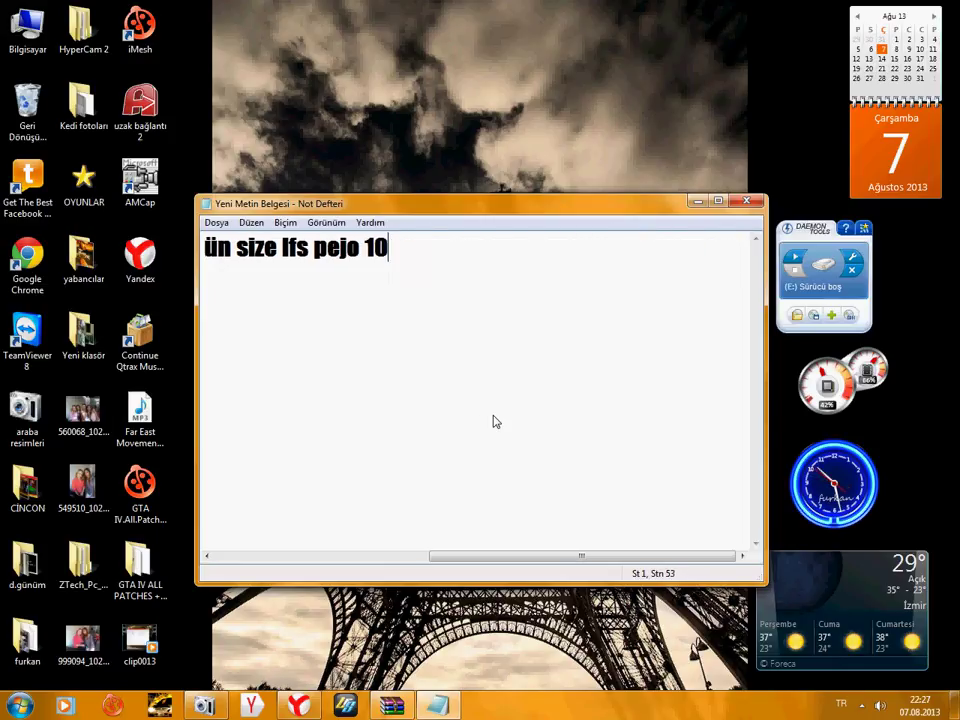
pyautogui.press('BackSpace')
pyautogui.press('BackSpace')
pyautogui.press('BackSpace')
pyautogui.press('BackSpace')
pyautogui.press('BackSpace')
pyautogui.press('BackSpace')
pyautogui.press('BackSpace')
pyautogui.press('BackSpace')
pyautogui.press('BackSpace')
pyautogui.press('BackSpace')
pyautogui.press('BackSpace')
pyautogui.press('BackSpace')
pyautogui.press('BackSpace')
pyautogui.press('BackSpace')
pyautogui.press('BackSpace')
pyautogui.press('BackSpace')
pyautogui.press('BackSpace')
pyautogui.press('BackSpace')
pyautogui.press('BackSpace')
pyautogui.press('BackSpace')
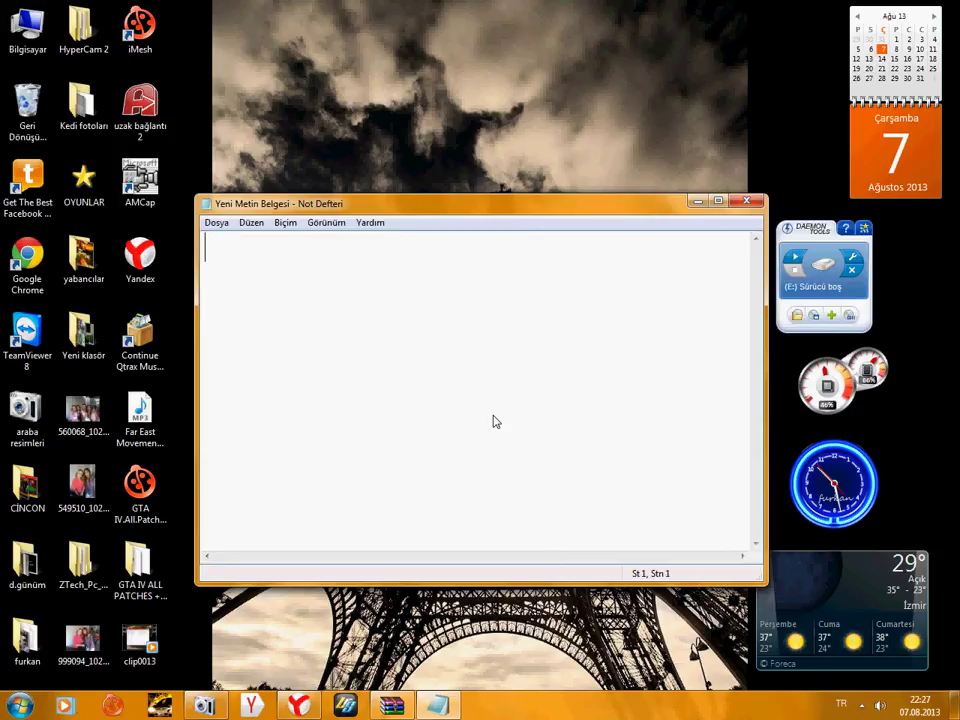
# Play the desktop MP3 "Far East Movement - Live My Life ft. Justin Bieber" and minimize the media player
pyautogui.click(120, 440)
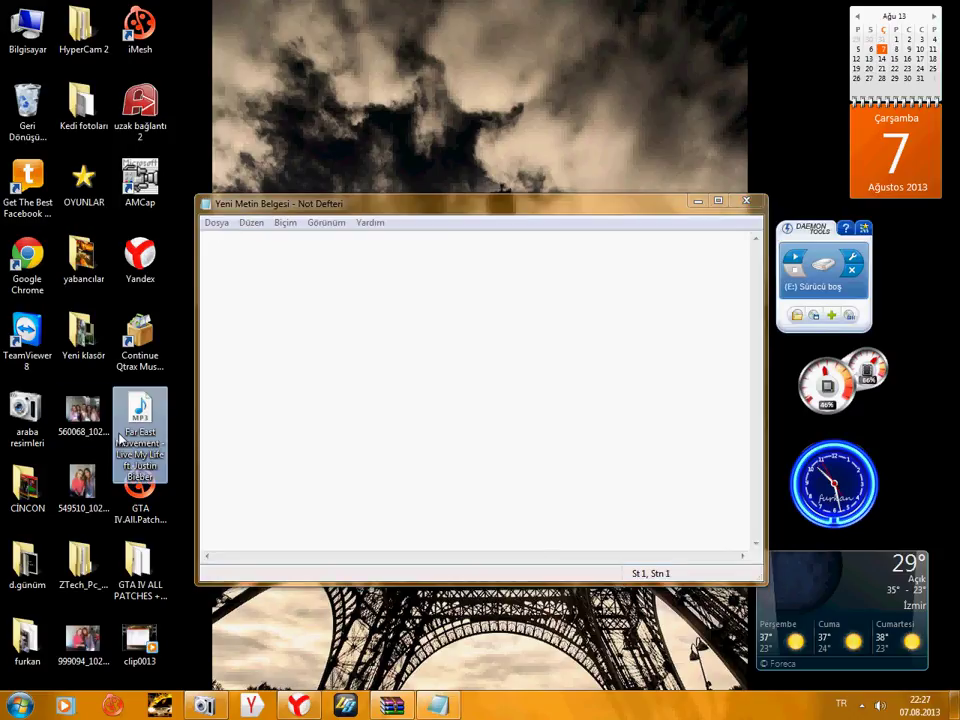
pyautogui.doubleClick(119, 438)
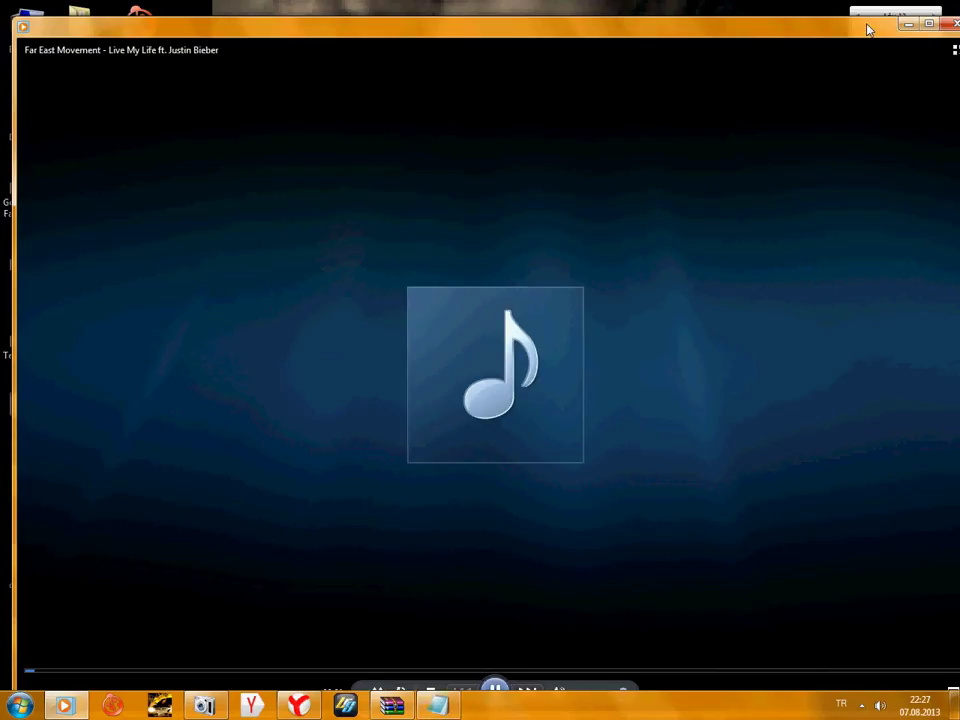
pyautogui.click(907, 24)
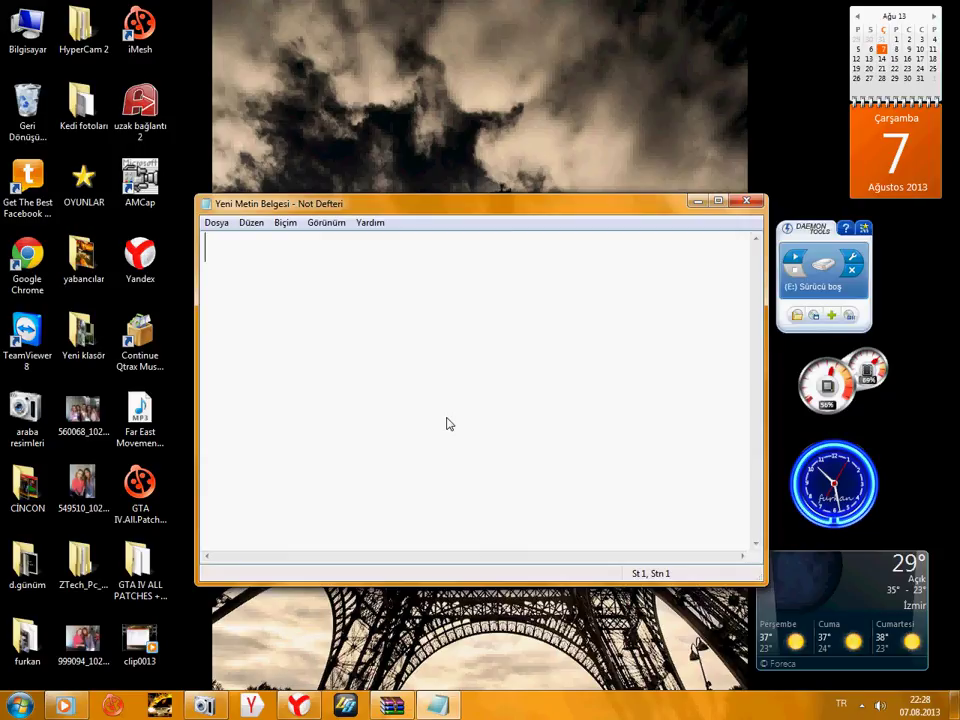
# Write "ben size linkini vercem" in the empty note, and clear the text again
pyautogui.write('ben siz')
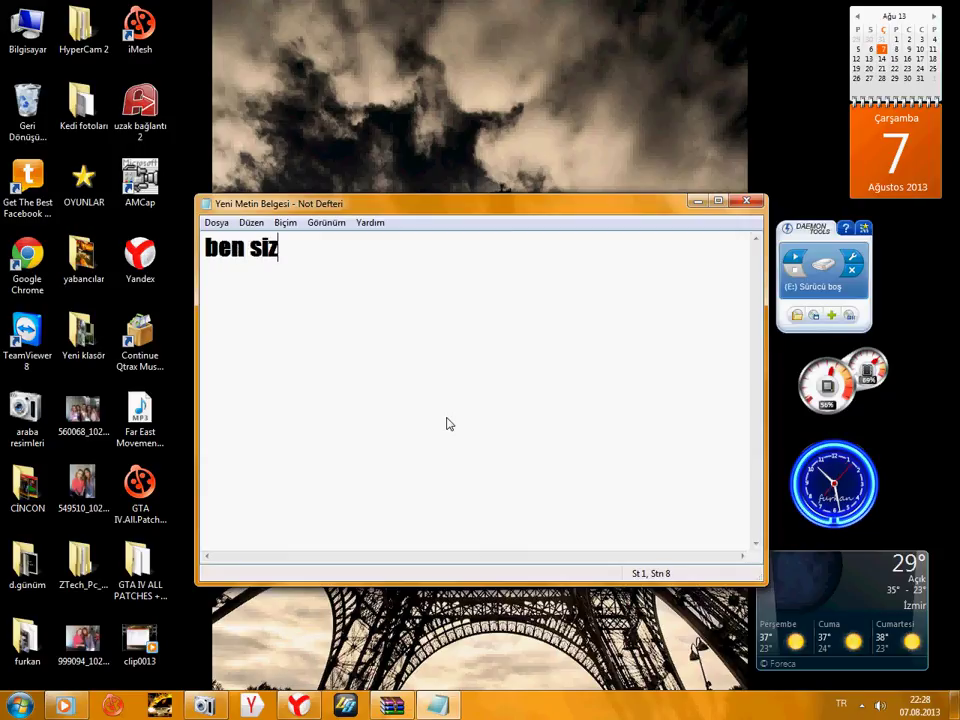
pyautogui.write('e li')
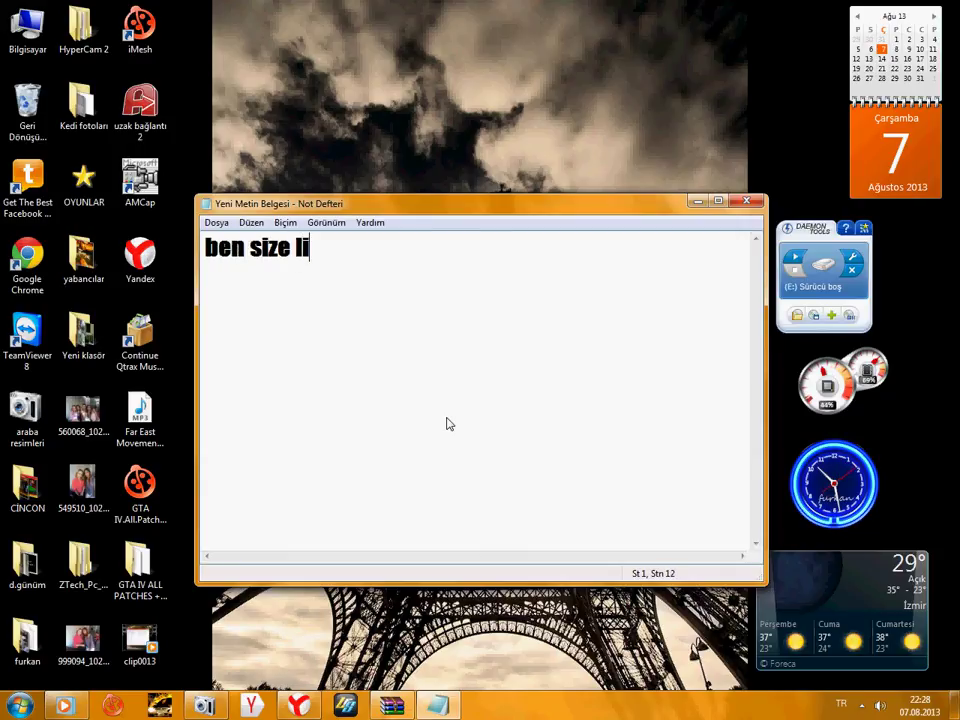
pyautogui.write('nkini ')
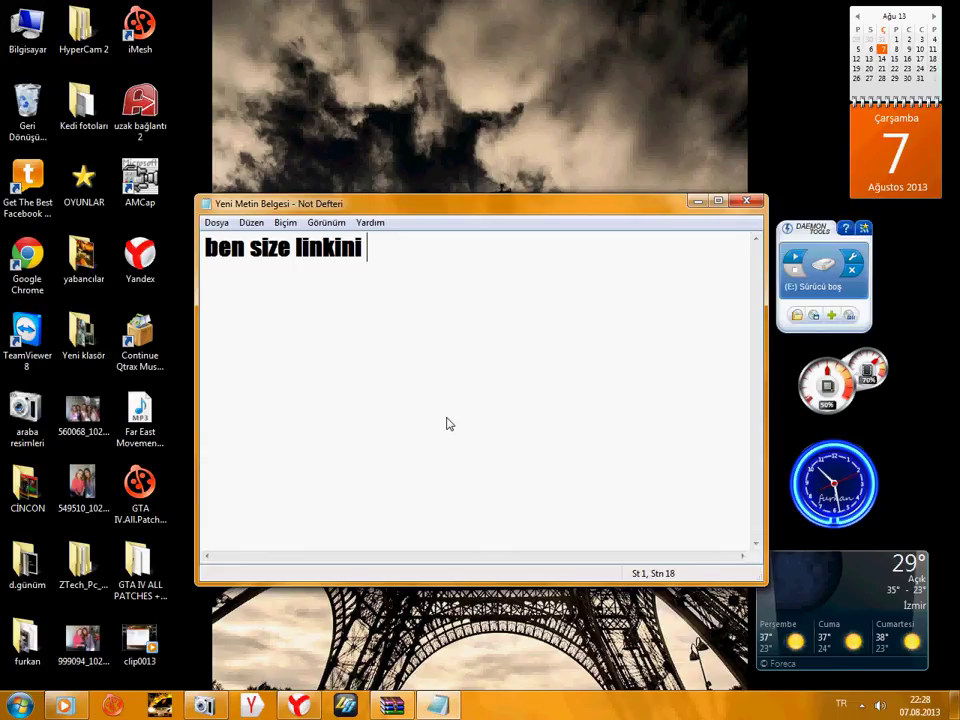
pyautogui.write('vercem')
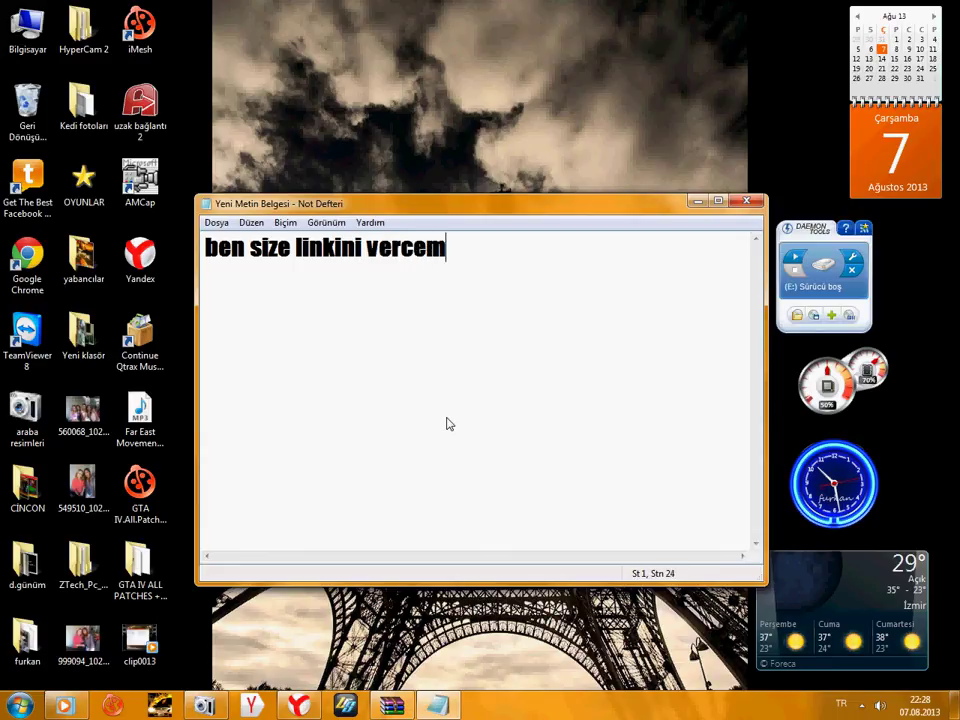
pyautogui.hotkey('ctrl', 'a')
pyautogui.press('BackSpace')
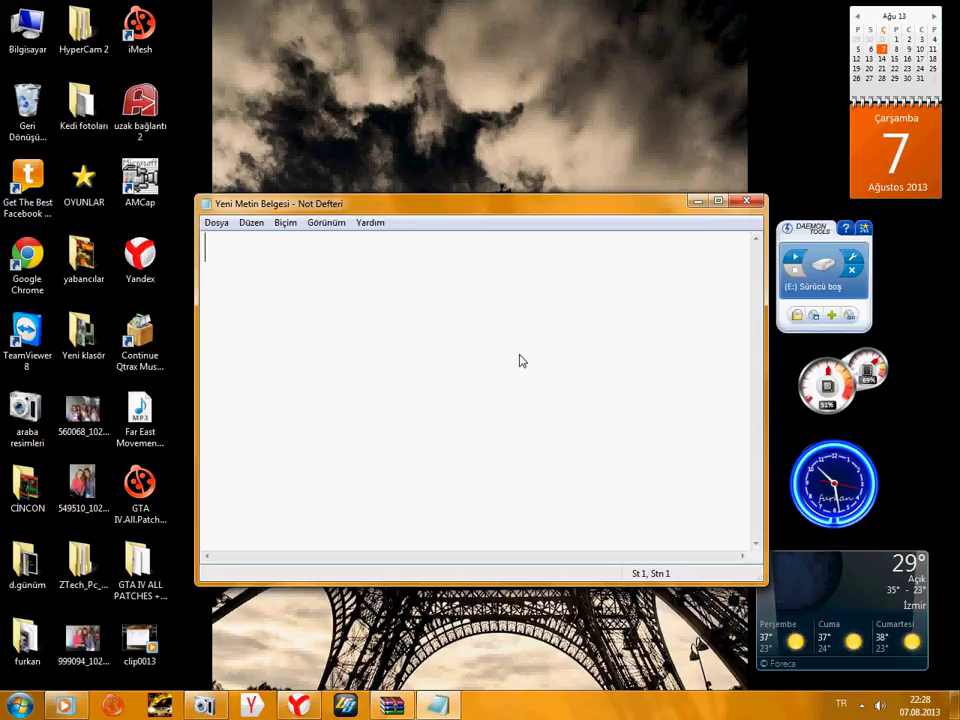
# Minimize the note and open the data folder inside the lfs folder of OYUNLAR on the desktop
pyautogui.click(697, 201)
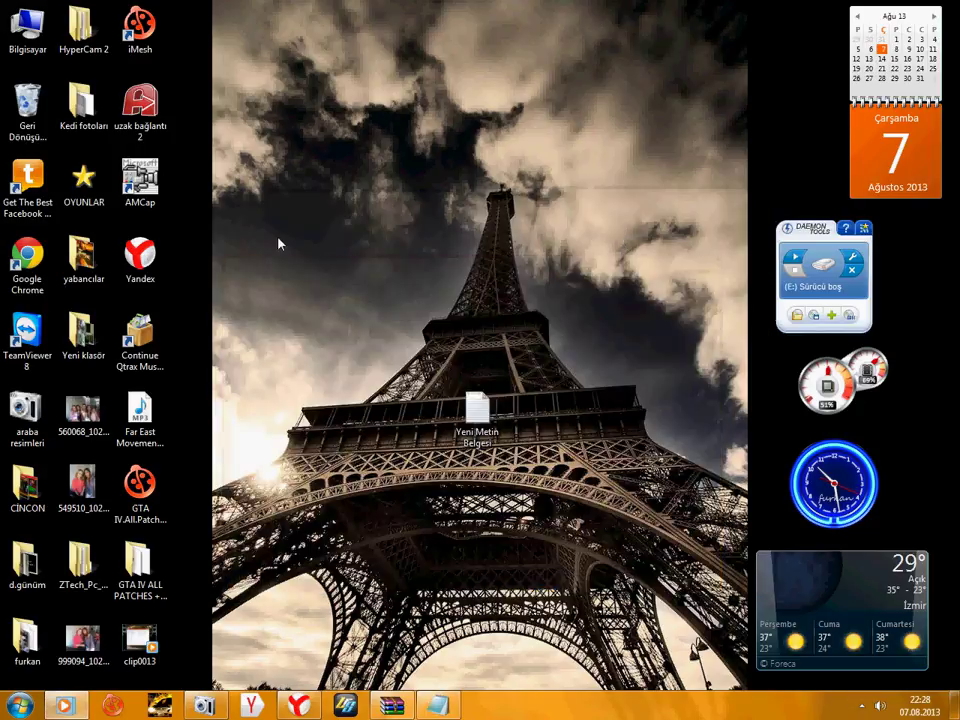
pyautogui.doubleClick(72, 182)
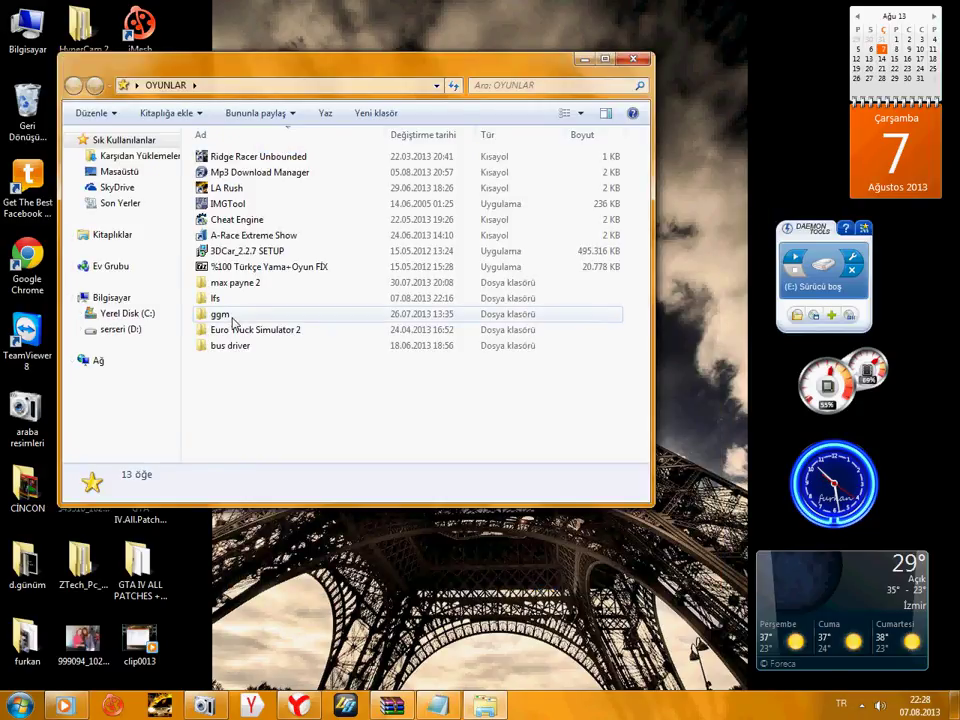
pyautogui.doubleClick(222, 298)
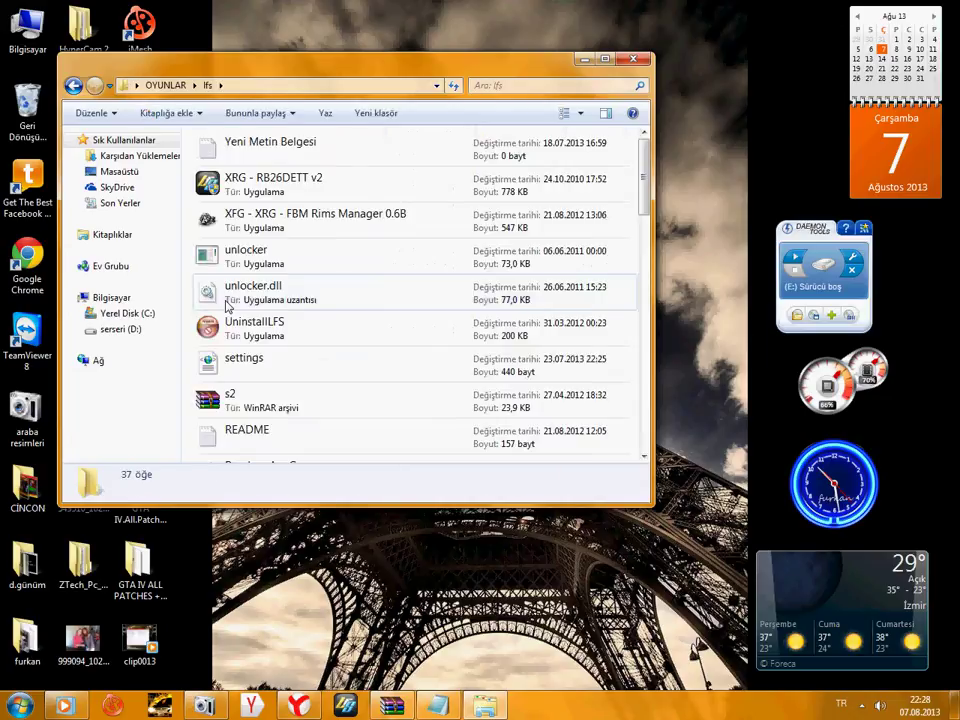
pyautogui.scroll(-10, 290, 420)
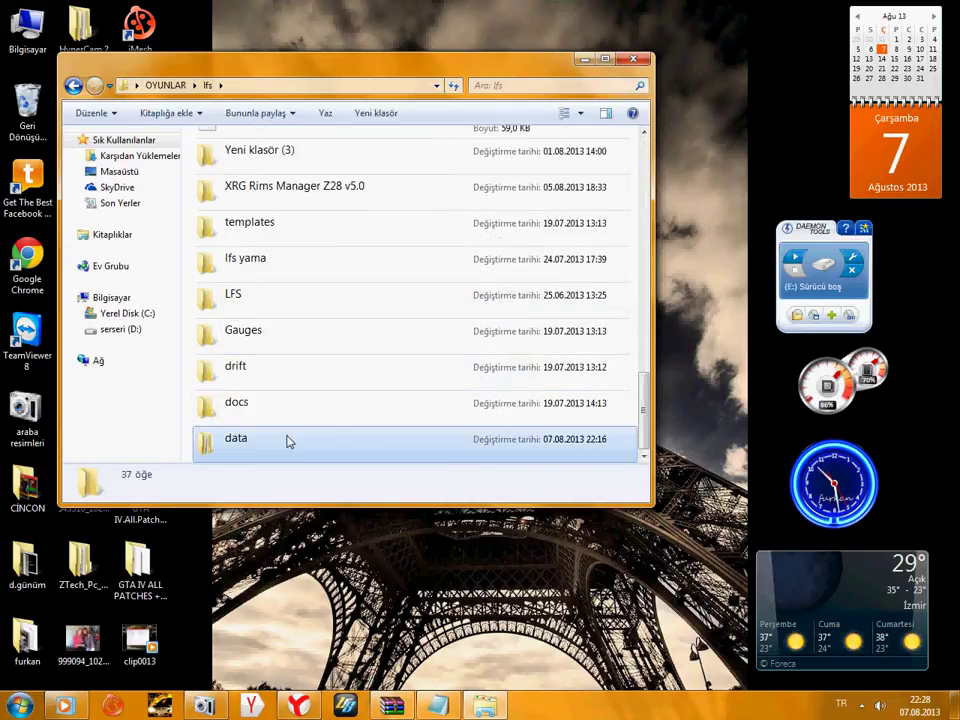
pyautogui.doubleClick(288, 441)
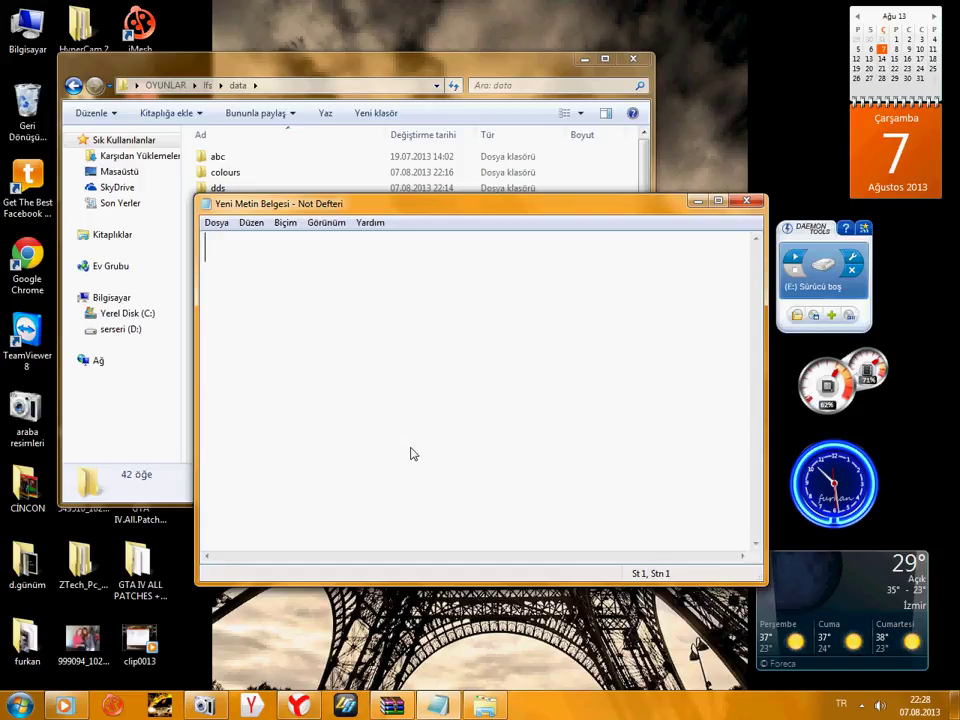
# Write "data/ddsyi açalım" in the note, clear the text again and minimize the note
pyautogui.write('data ')
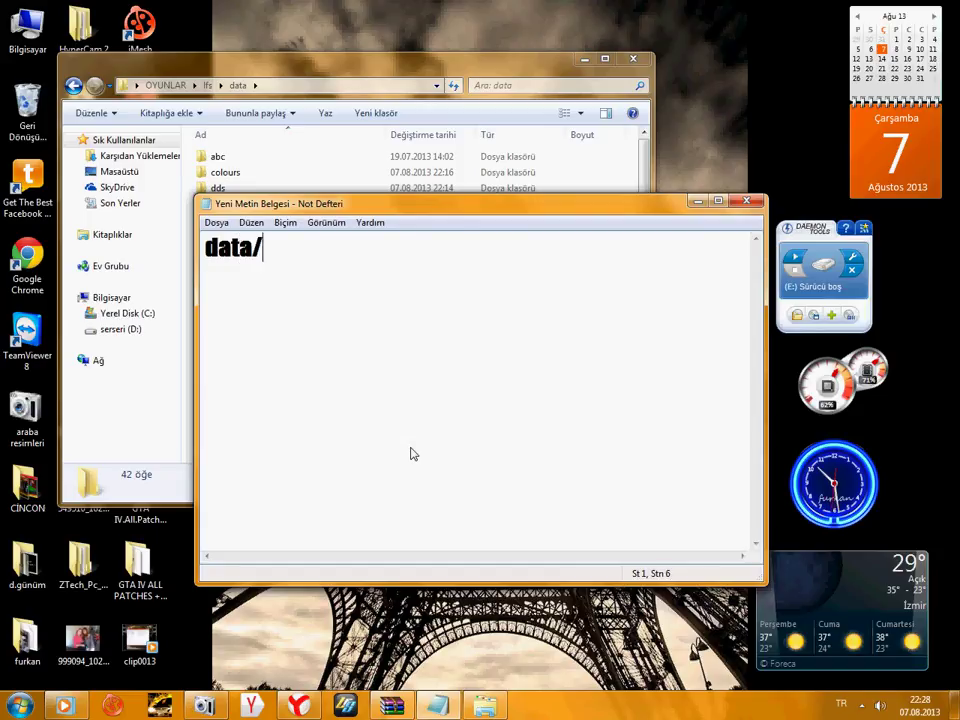
pyautogui.write('dds')
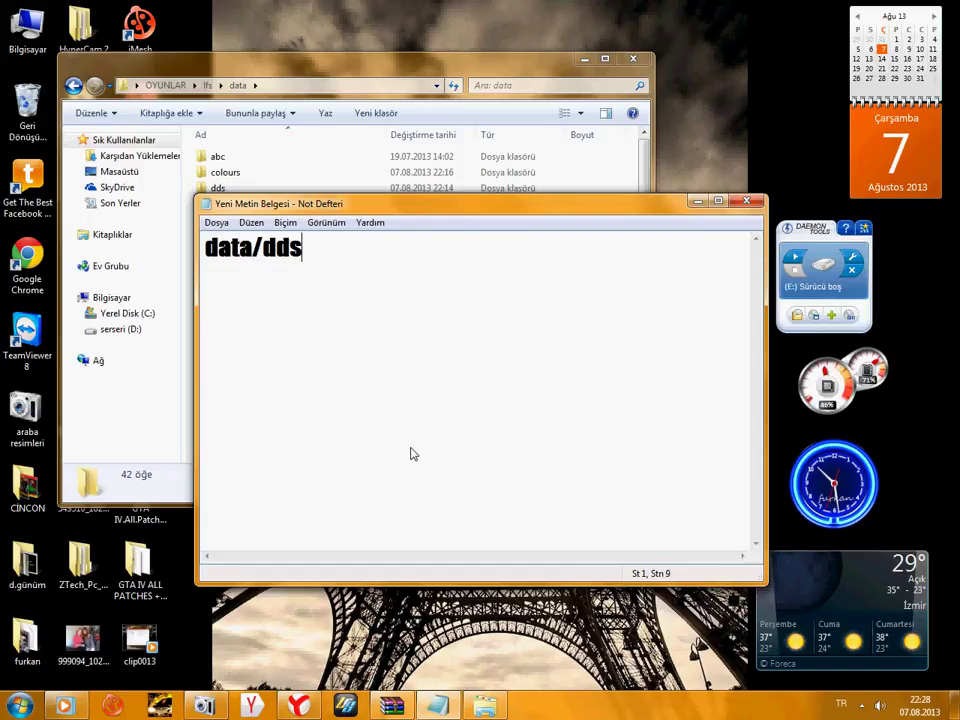
pyautogui.write('yi ')
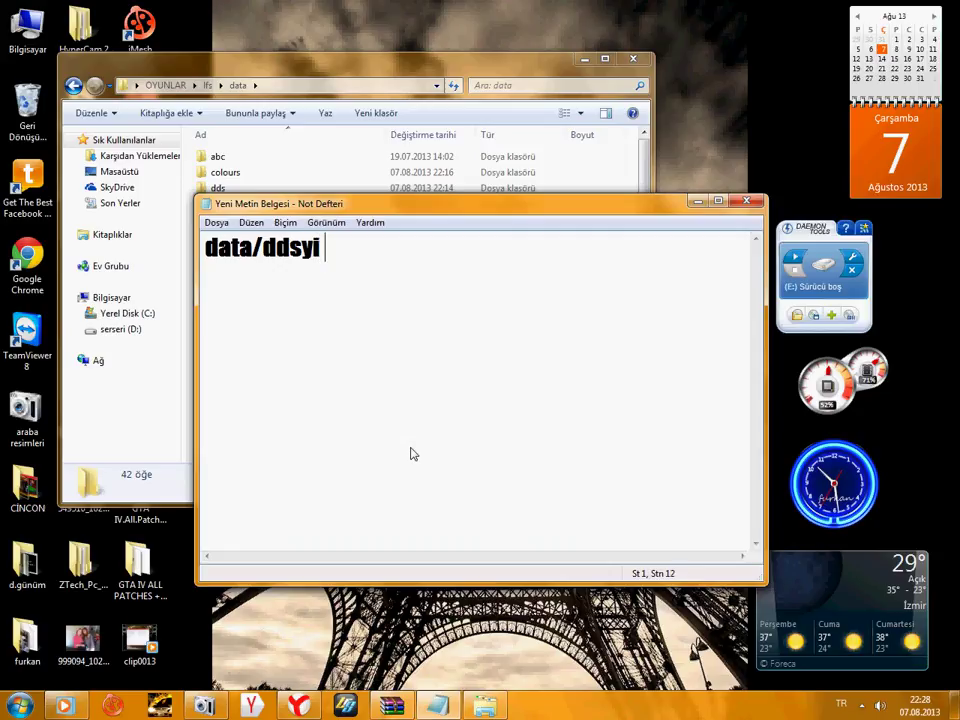
pyautogui.write('açalım')
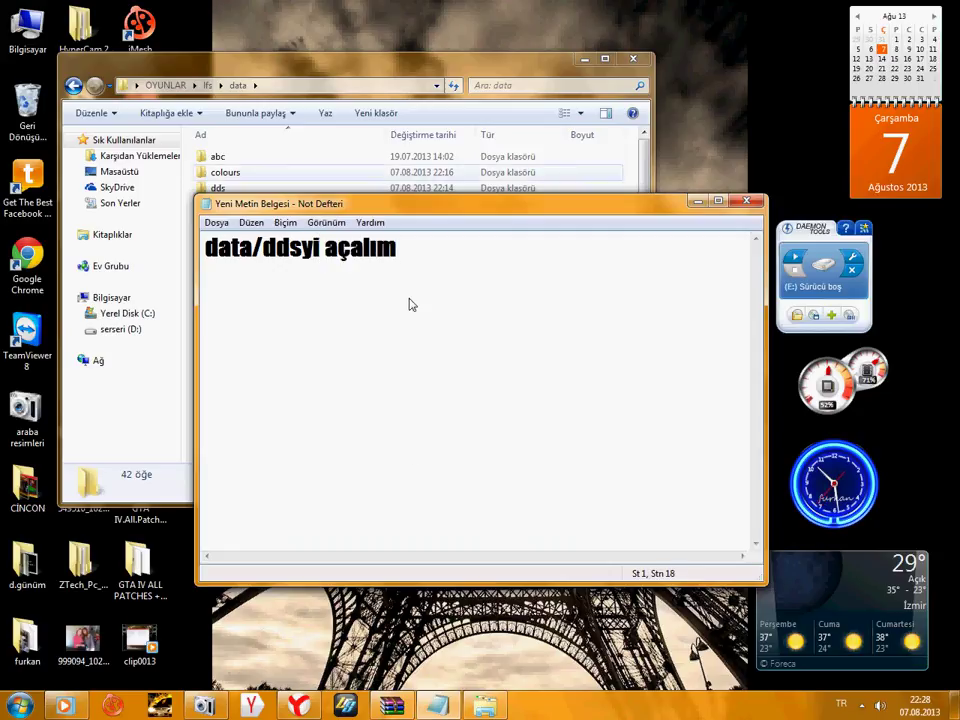
pyautogui.moveTo(398, 262); pyautogui.dragTo(165, 264)
pyautogui.press('BackSpace')
pyautogui.click(696, 201)
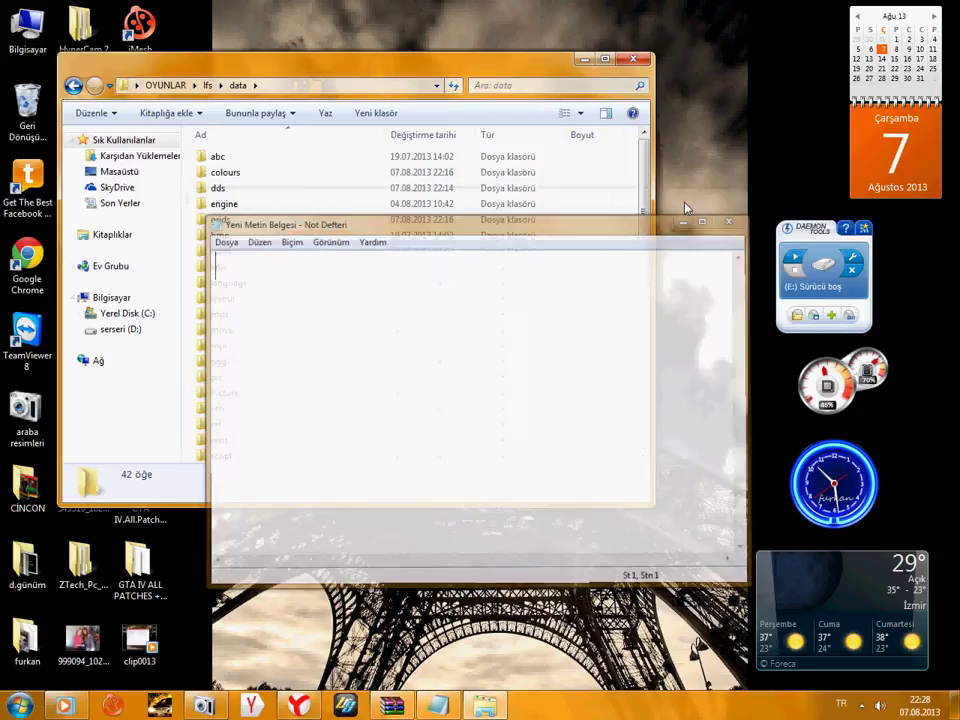
# Open the dds folder in the game's data and move xr_interior1.dds from the WinRAR archive's dds folder into it, replacing the existing file
pyautogui.doubleClick(242, 192)
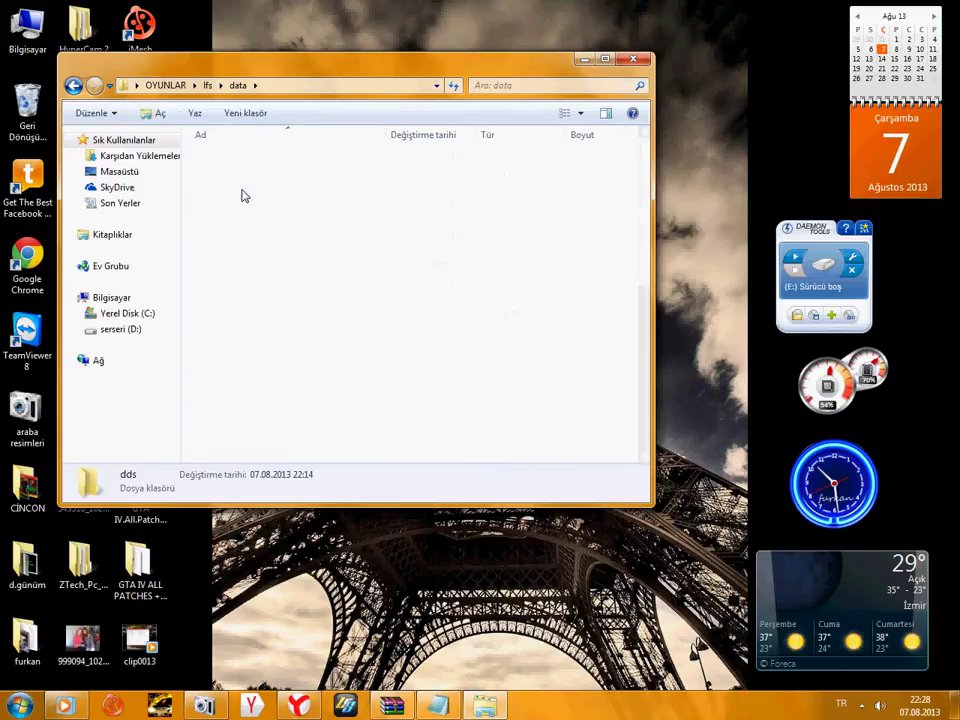
pyautogui.click(391, 706)
pyautogui.doubleClick(32, 158)
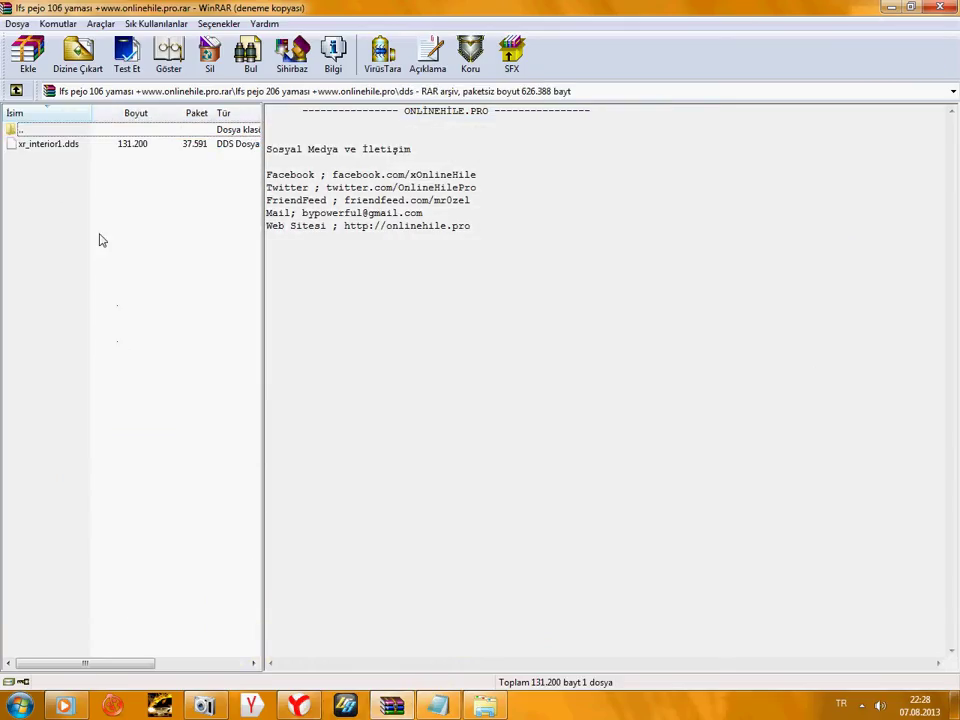
pyautogui.moveTo(100, 240); pyautogui.dragTo(76, 143)
pyautogui.moveTo(458, 697); pyautogui.dragTo(524, 388)
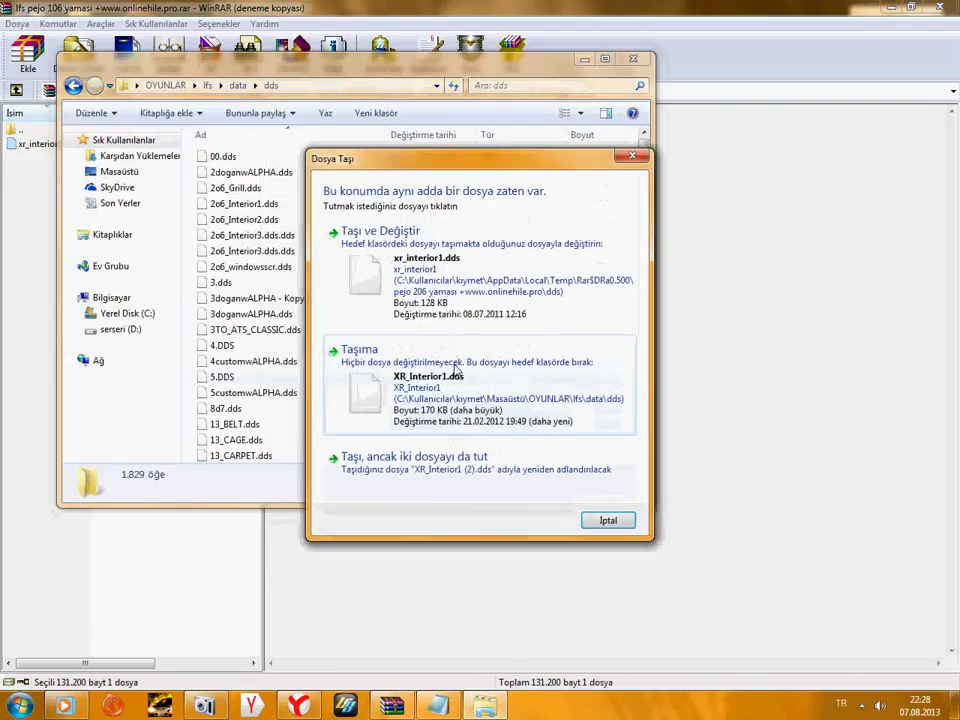
pyautogui.click(383, 233)
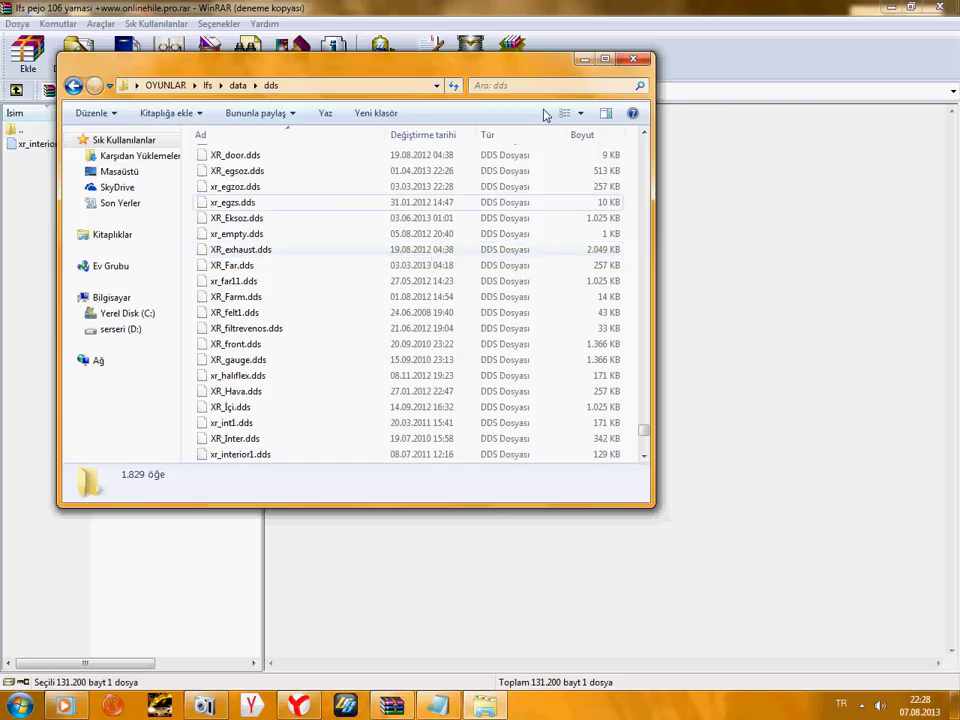
# Minimize the dds folder window and open the veh folder inside the patch archive
pyautogui.click(584, 60)
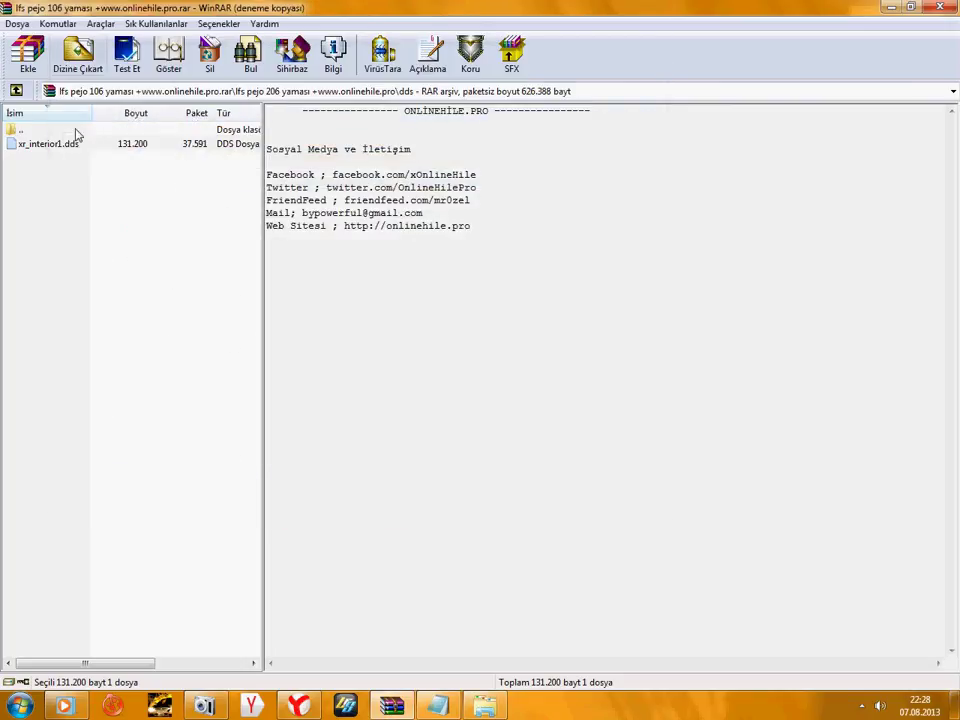
pyautogui.doubleClick(22, 130)
pyautogui.doubleClick(28, 144)
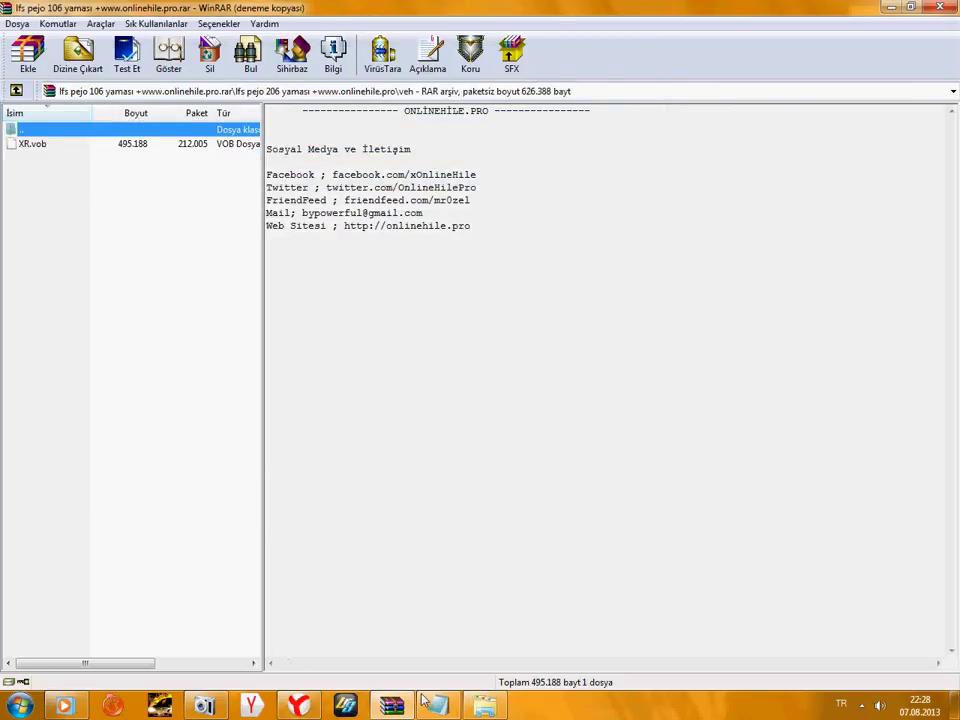
# Bring up the Notepad note, write "şimdide vehi atalım", and clear and minimize it again
pyautogui.click(428, 704)
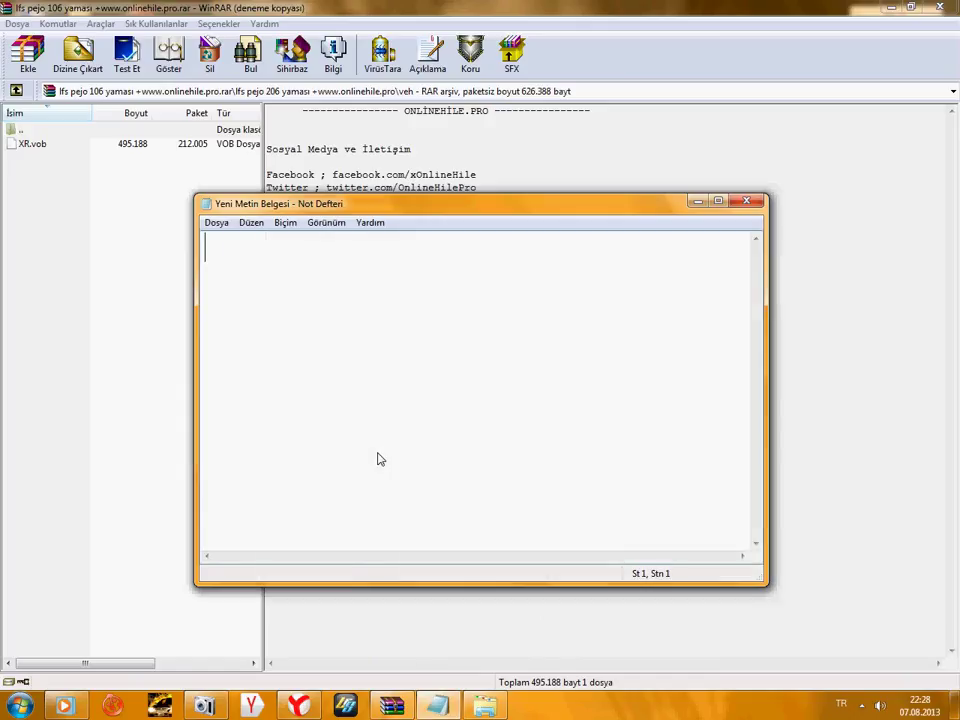
pyautogui.write('şimdide ')
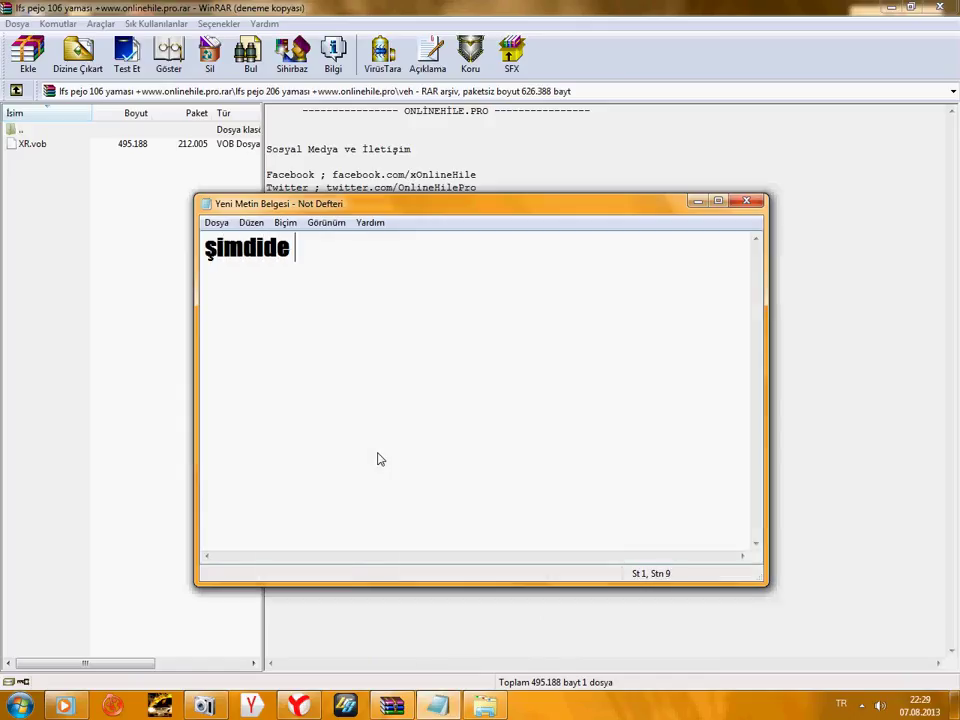
pyautogui.write('vehi ')
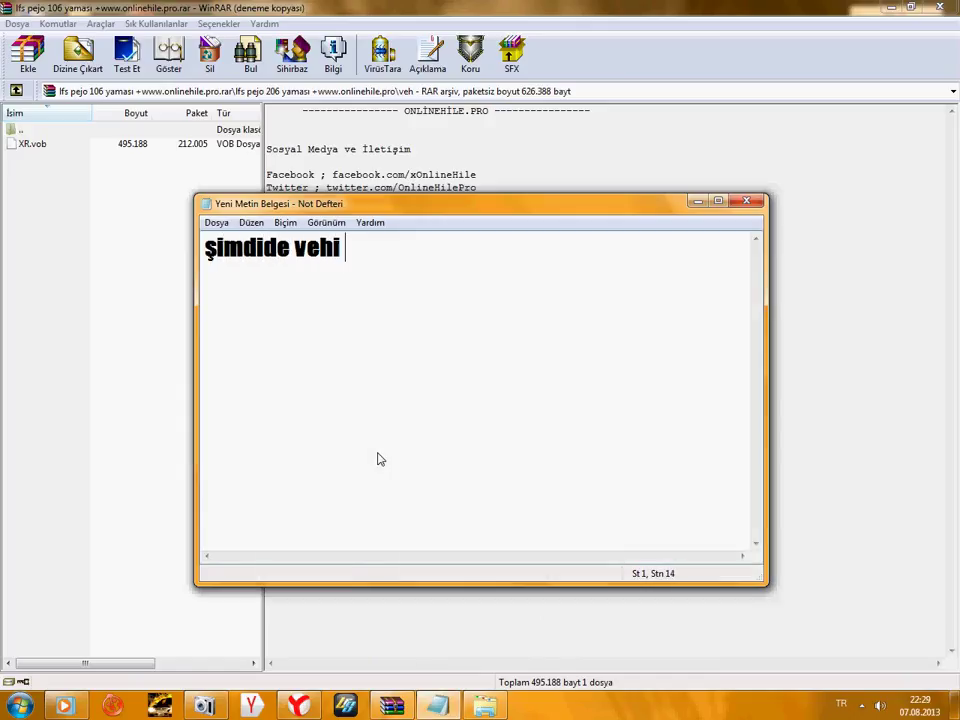
pyautogui.write('atalım')
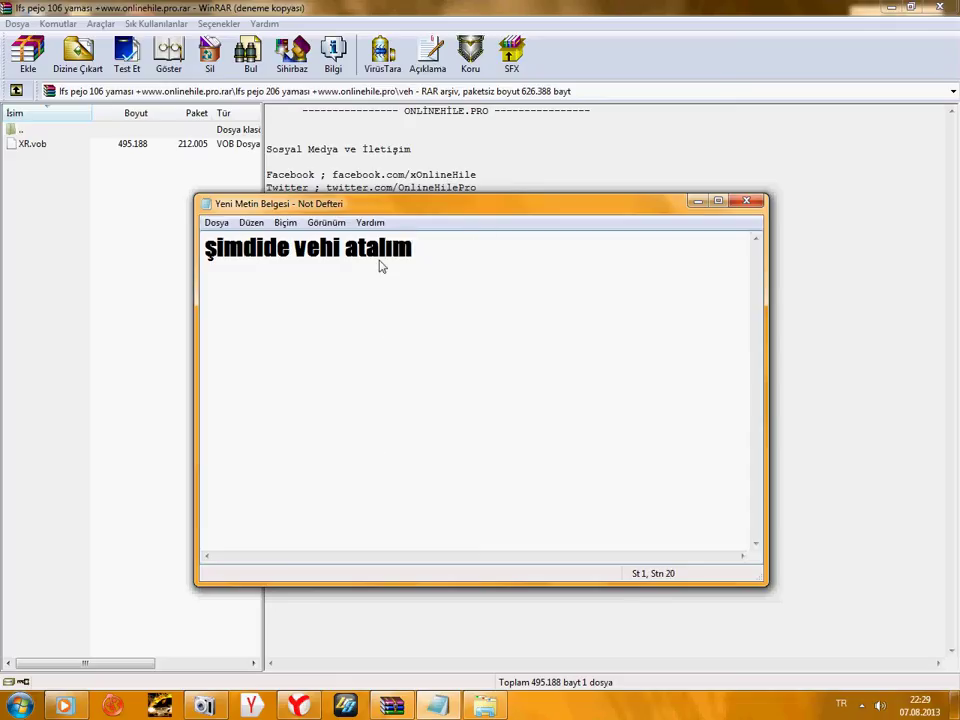
pyautogui.hotkey('ctrl', 'a')
pyautogui.press('BackSpace')
pyautogui.click(697, 202)
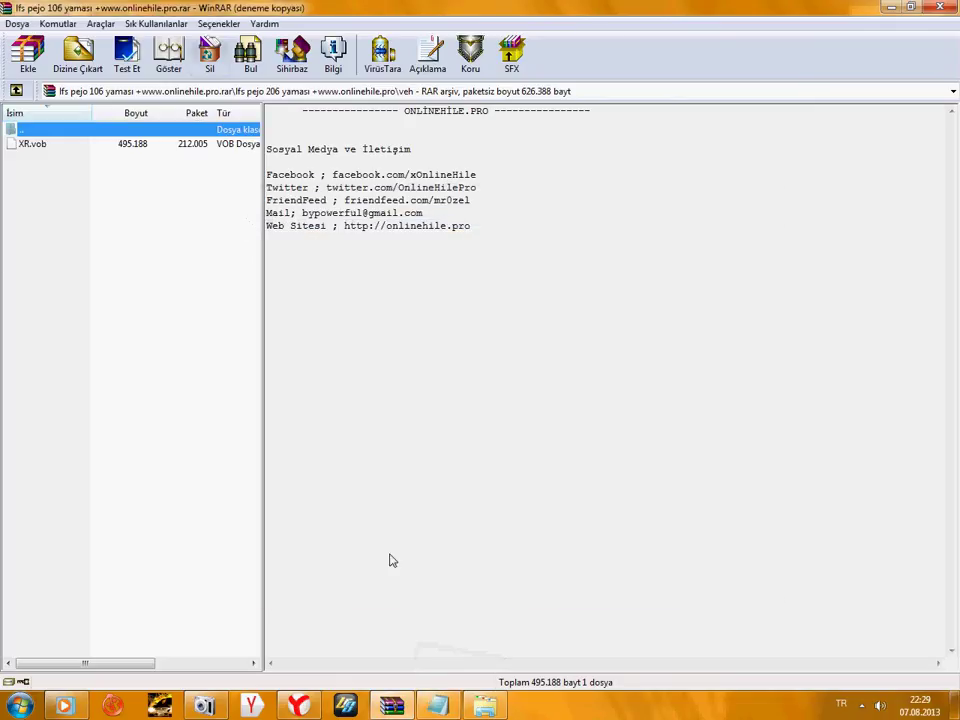
# Open the veh folder in the game's data and move XR.vob from the archive into it, replacing the existing file
pyautogui.click(484, 706)
pyautogui.click(73, 85)
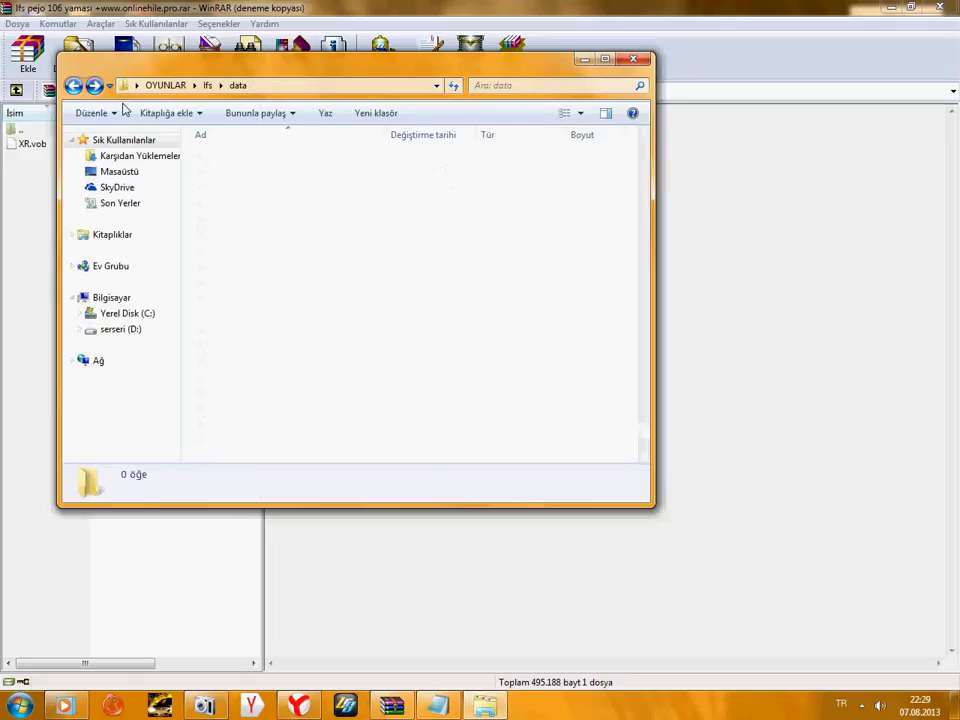
pyautogui.scroll(-3, 245, 360)
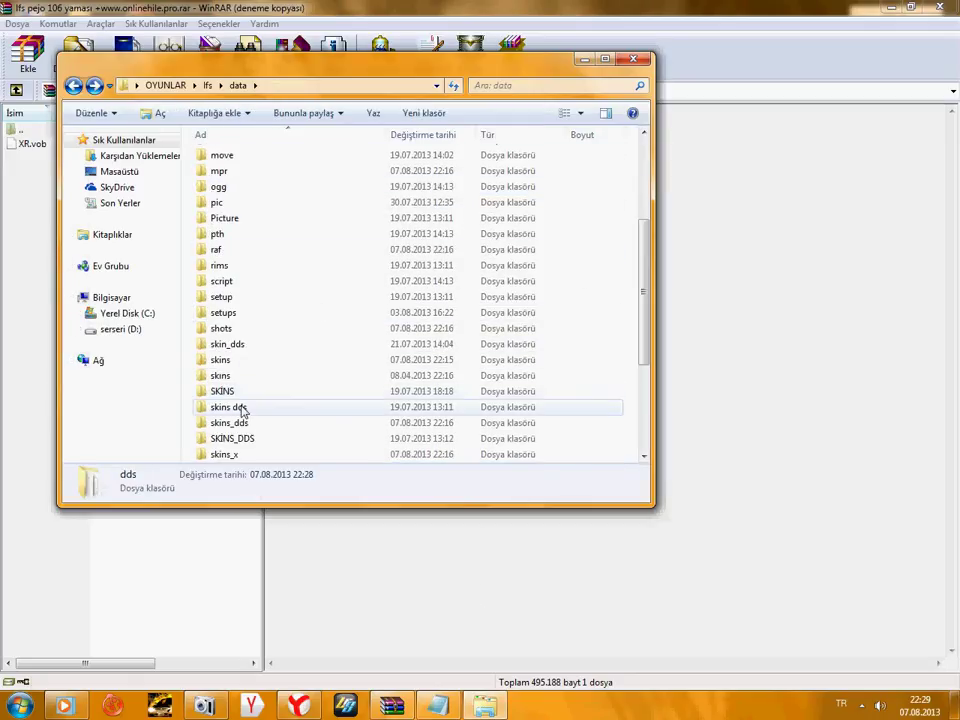
pyautogui.scroll(-1, 256, 423)
pyautogui.scroll(-3, 250, 423)
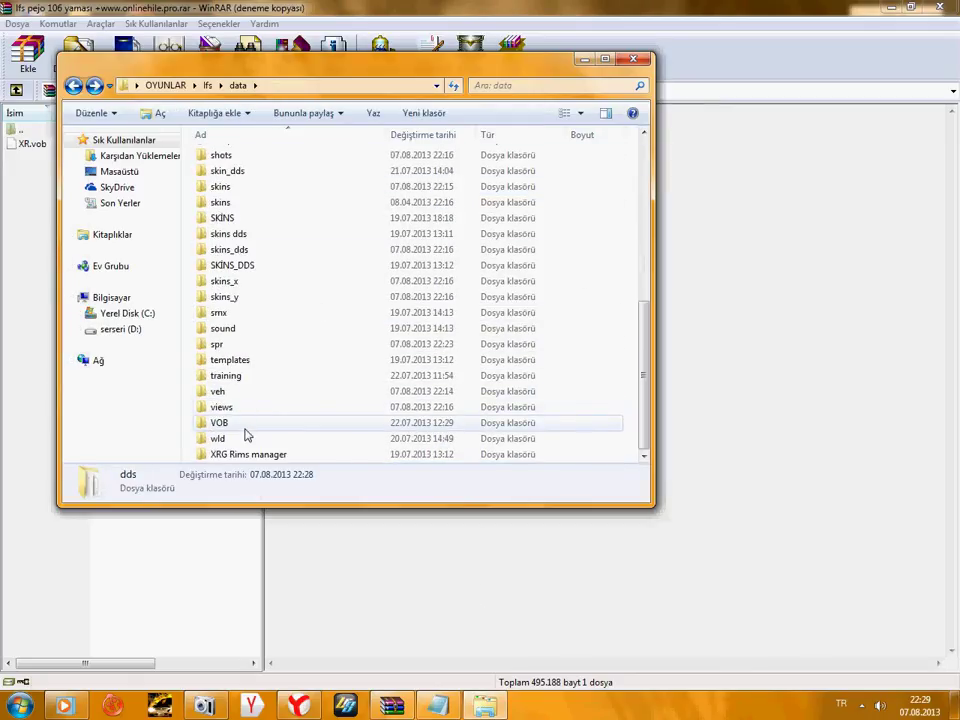
pyautogui.click(240, 393)
pyautogui.doubleClick(240, 393)
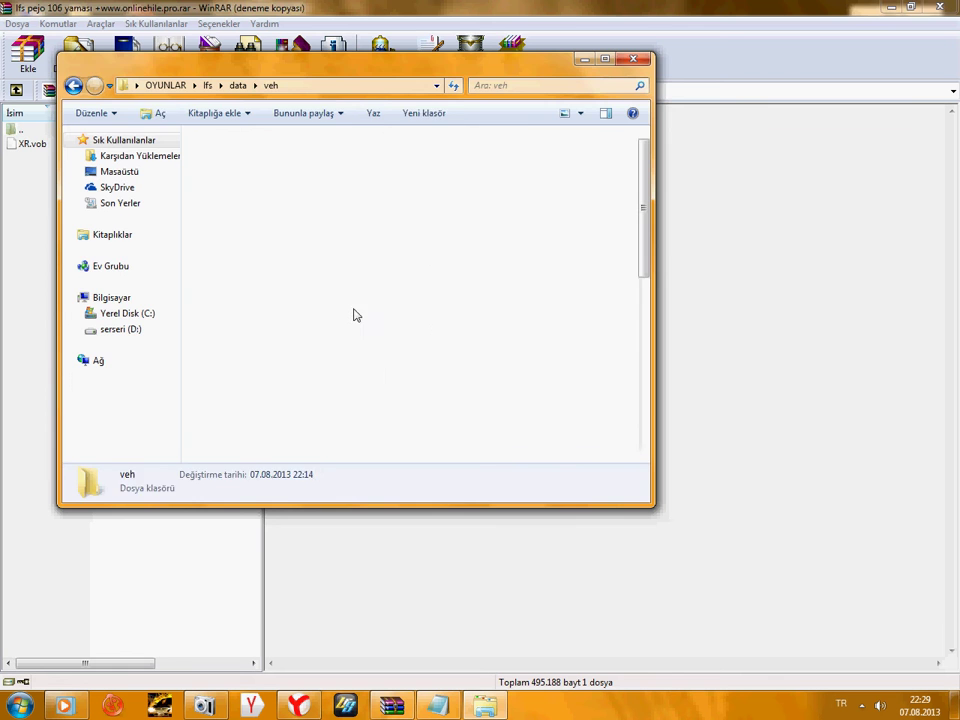
pyautogui.click(32, 144)
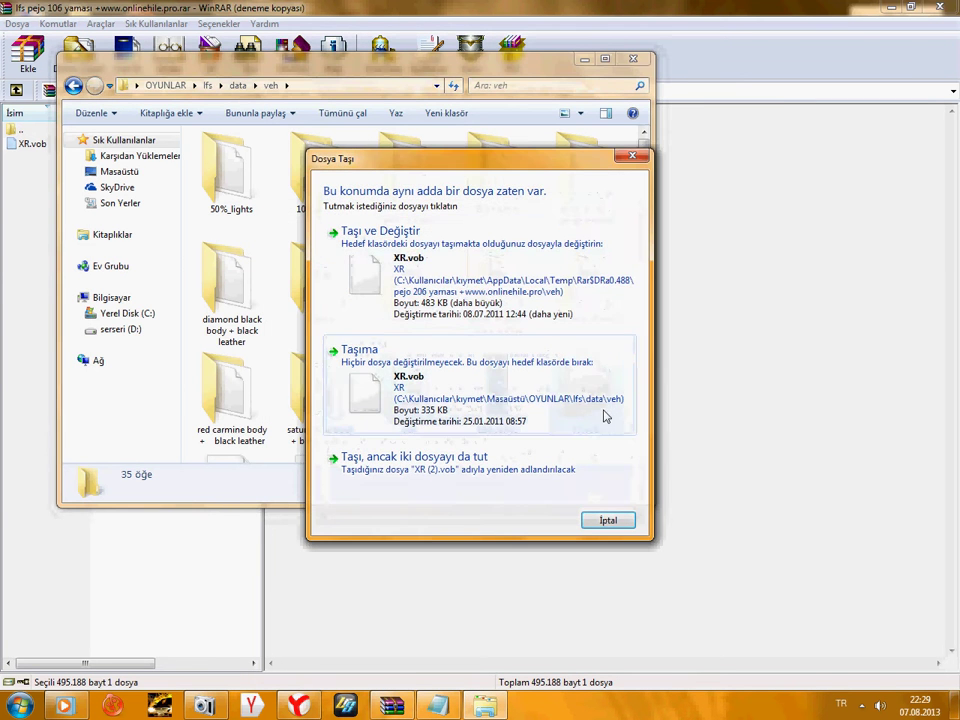
pyautogui.click(403, 254)
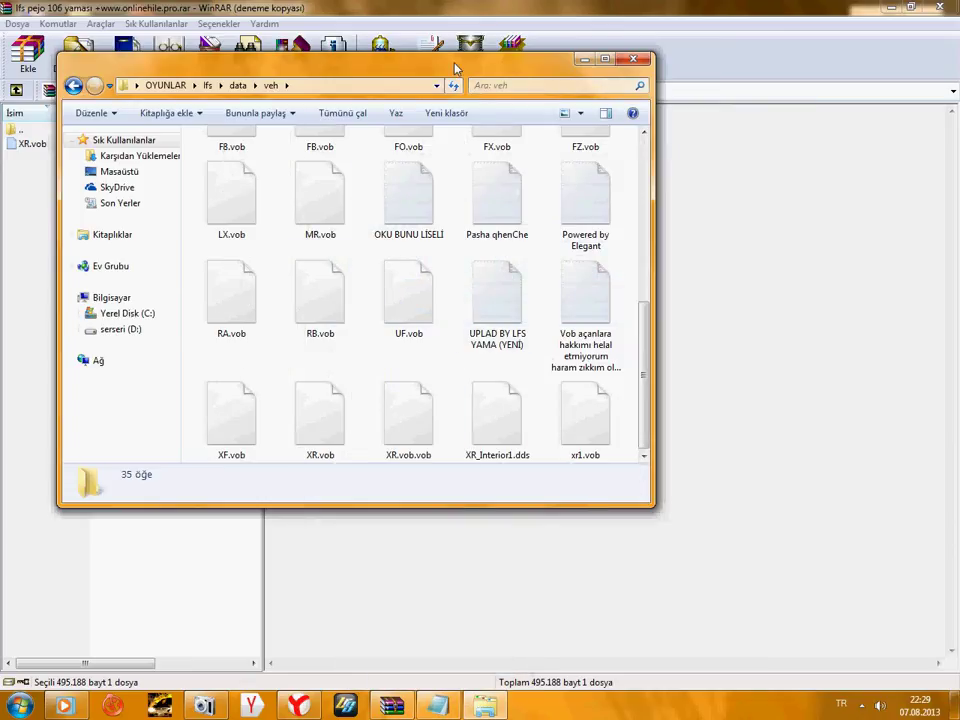
pyautogui.moveTo(340, 52); pyautogui.dragTo(421, 60)
pyautogui.click(16, 97)
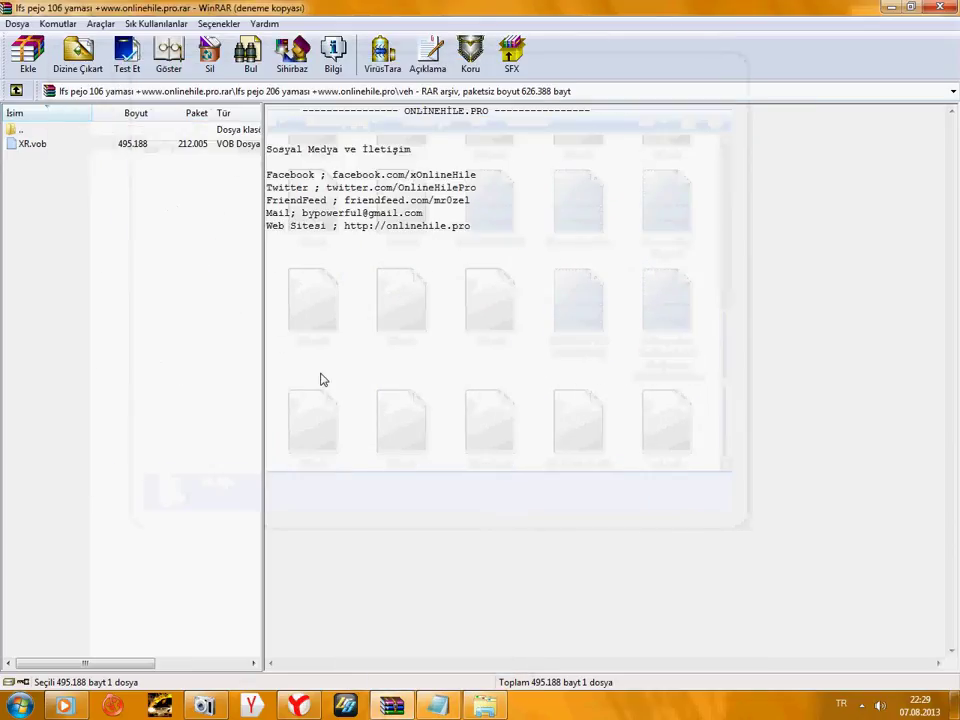
pyautogui.click(437, 706)
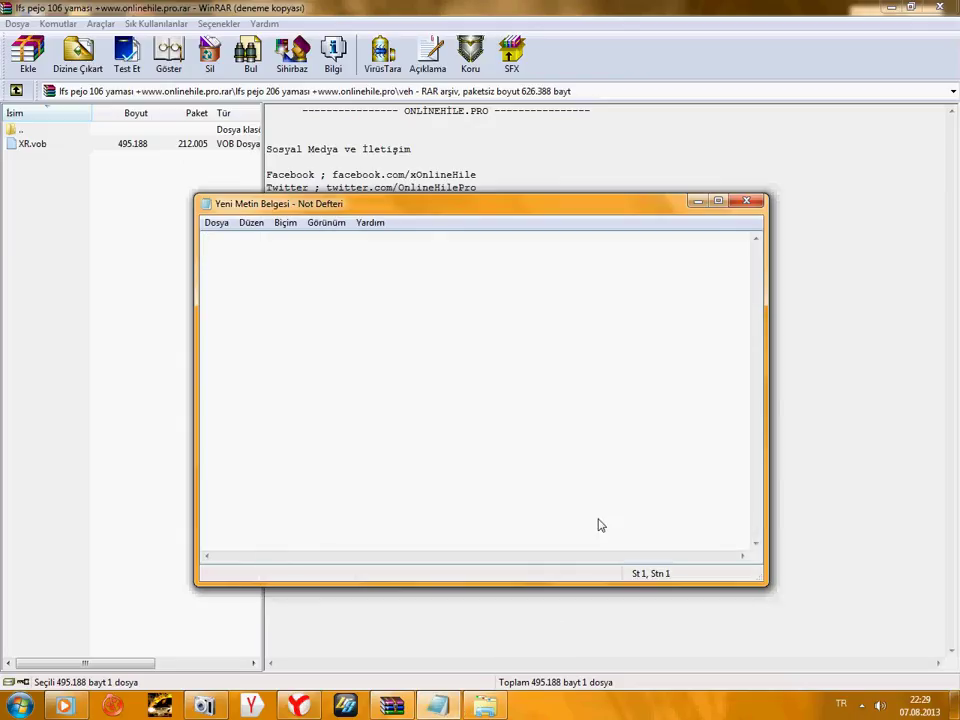
pyautogui.click(476, 710)
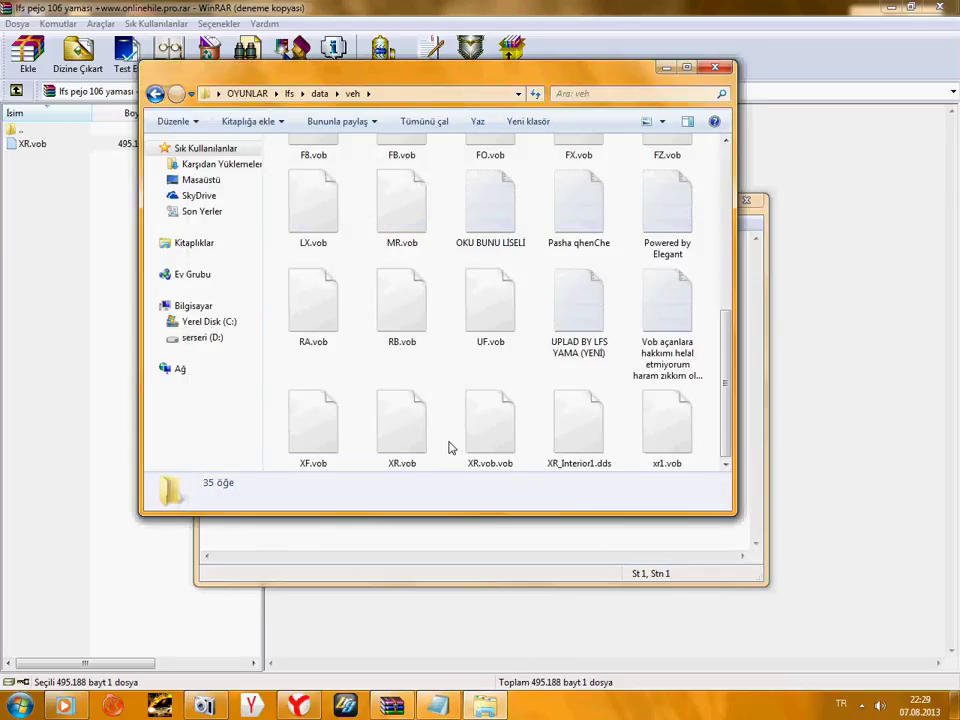
pyautogui.click(452, 300)
# Write "evet arkadaşlar bu kadar şimdi oyuna girelim" in the note, and clear the text again
pyautogui.click(440, 705)
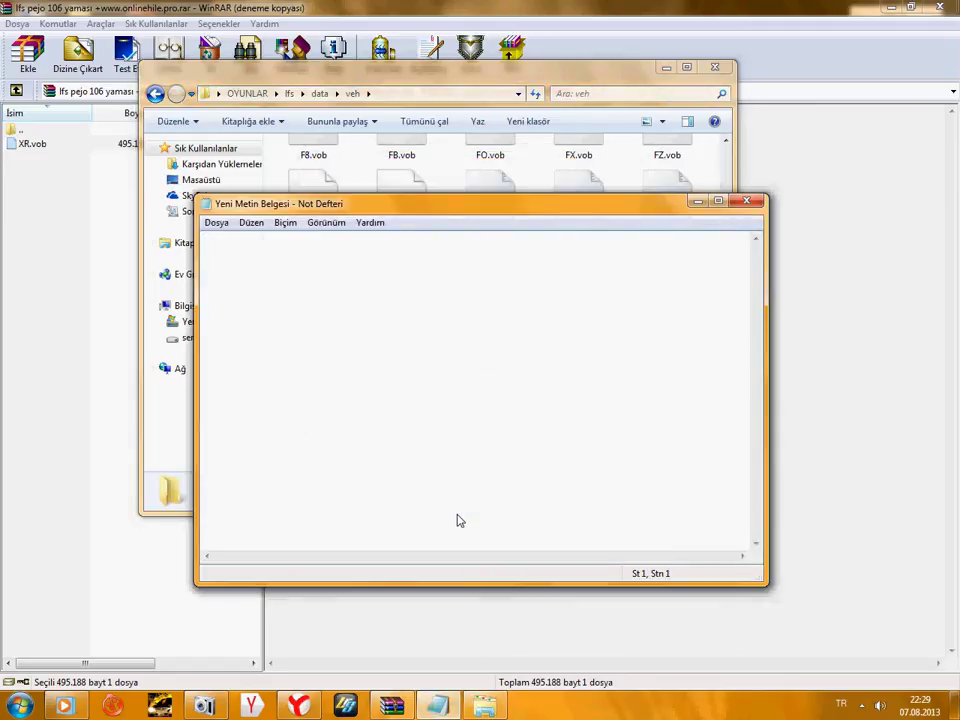
pyautogui.write('evet')
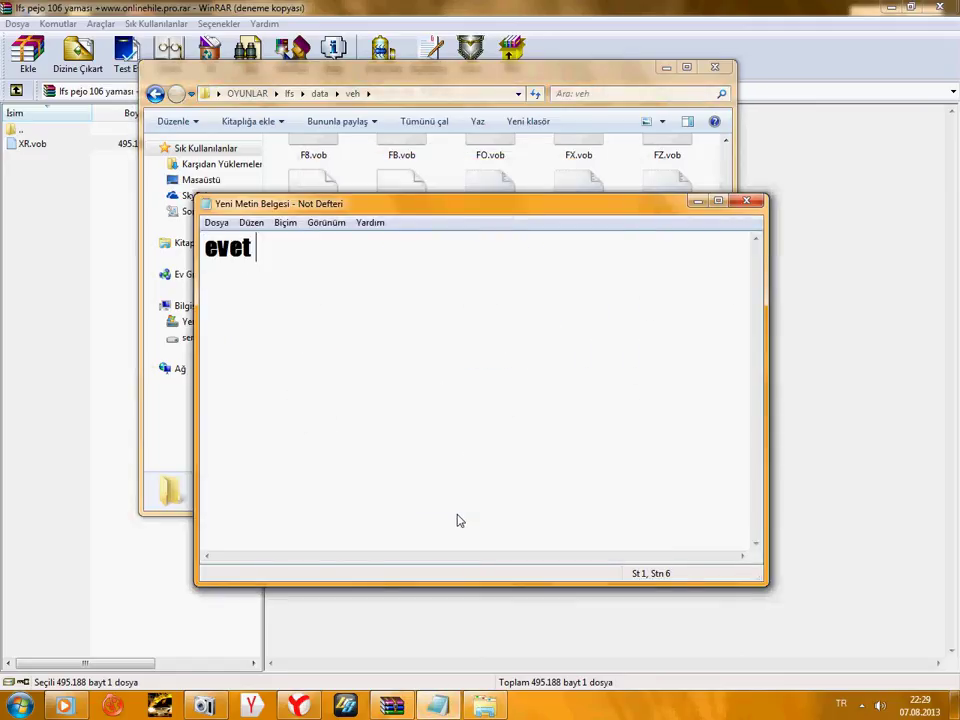
pyautogui.write(' arkadaş')
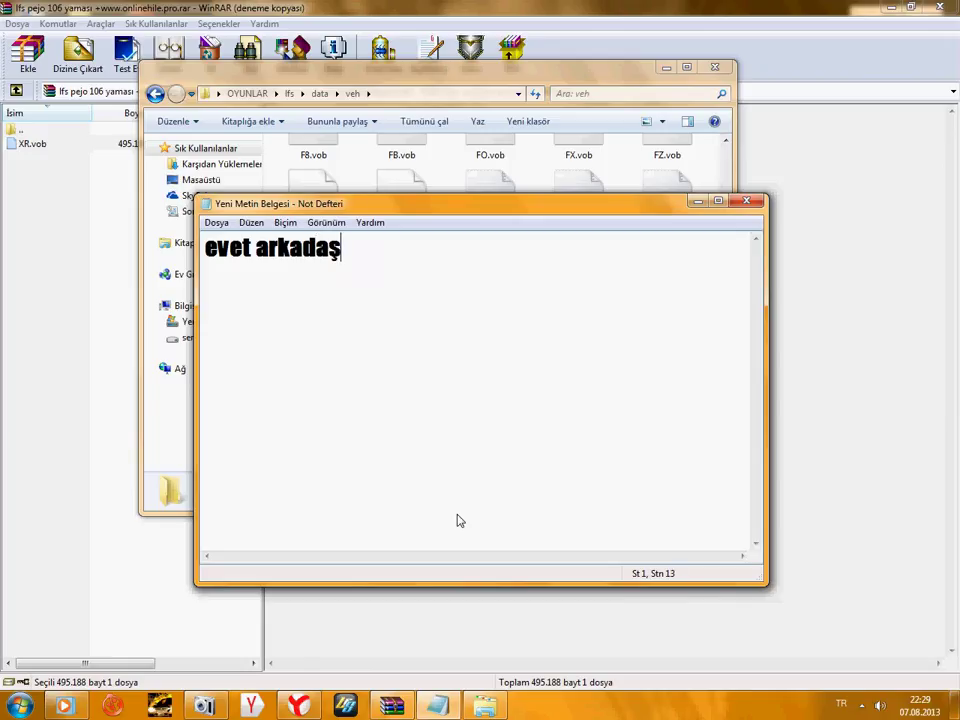
pyautogui.write('lar bu ')
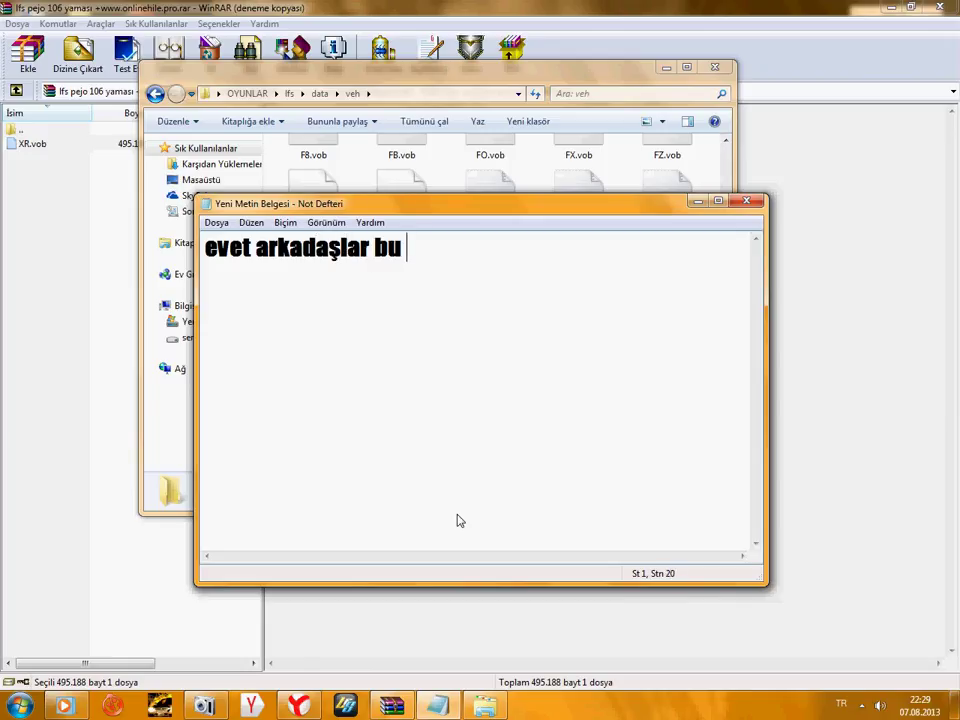
pyautogui.write('kdar')
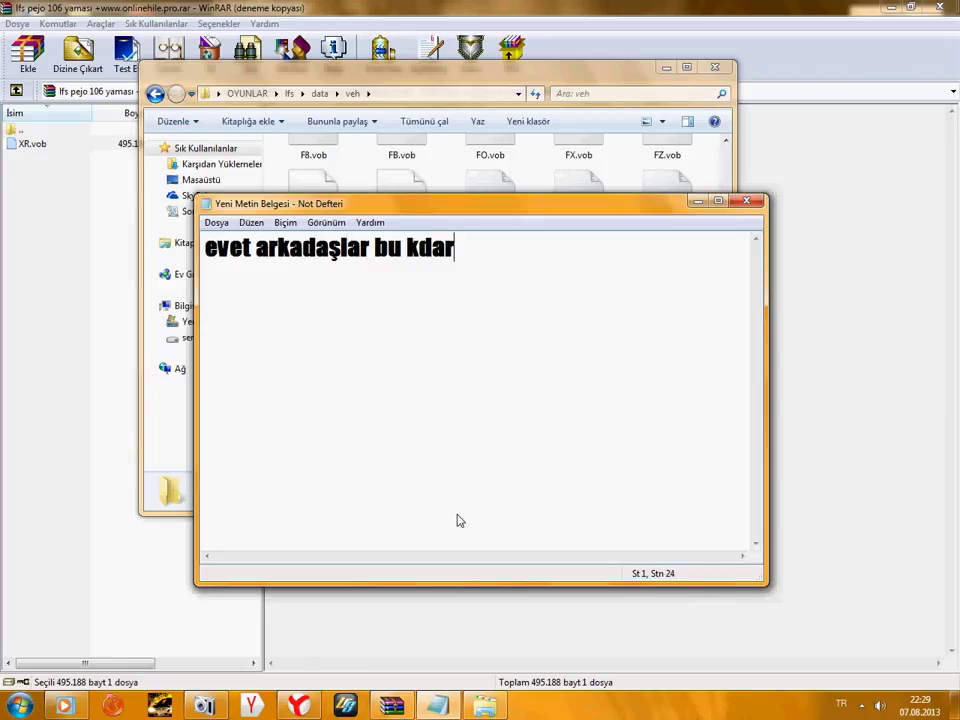
pyautogui.press('BackSpace')
pyautogui.press('BackSpace')
pyautogui.press('BackSpace')
pyautogui.write('adar şimdi')
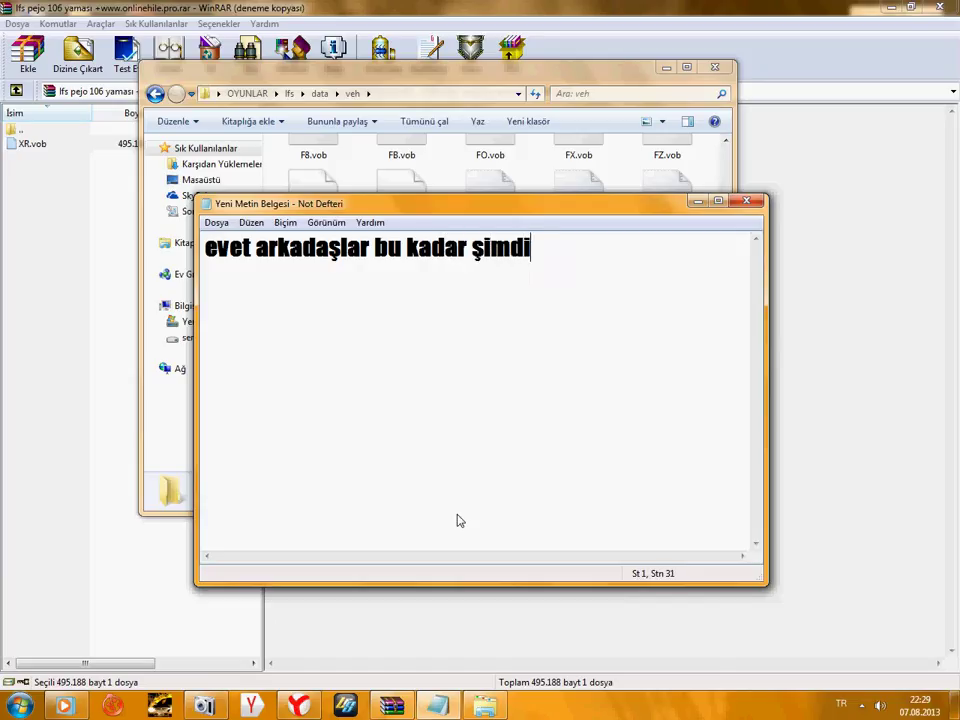
pyautogui.write(' oyuna')
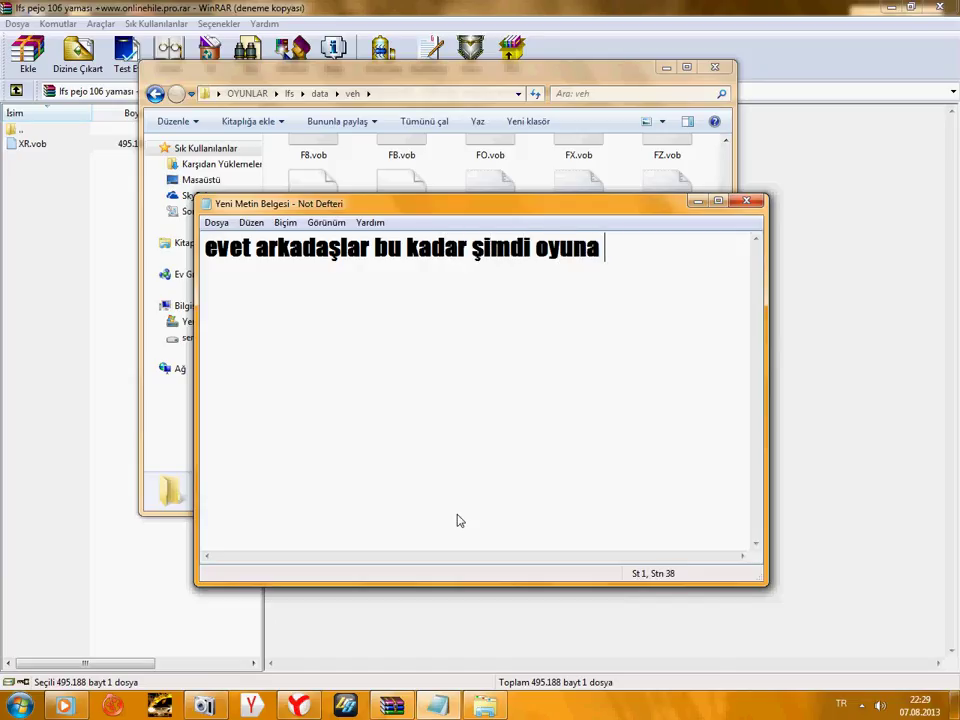
pyautogui.write(' gireli')
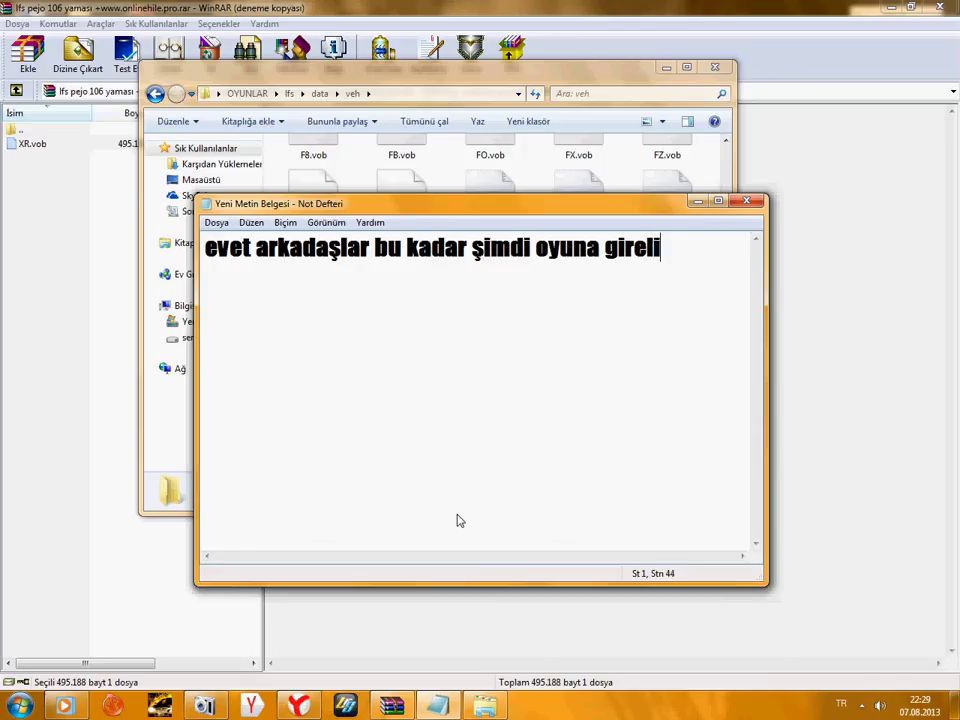
pyautogui.write('m')
pyautogui.hotkey('ctrl', 'a')
pyautogui.press('BackSpace')
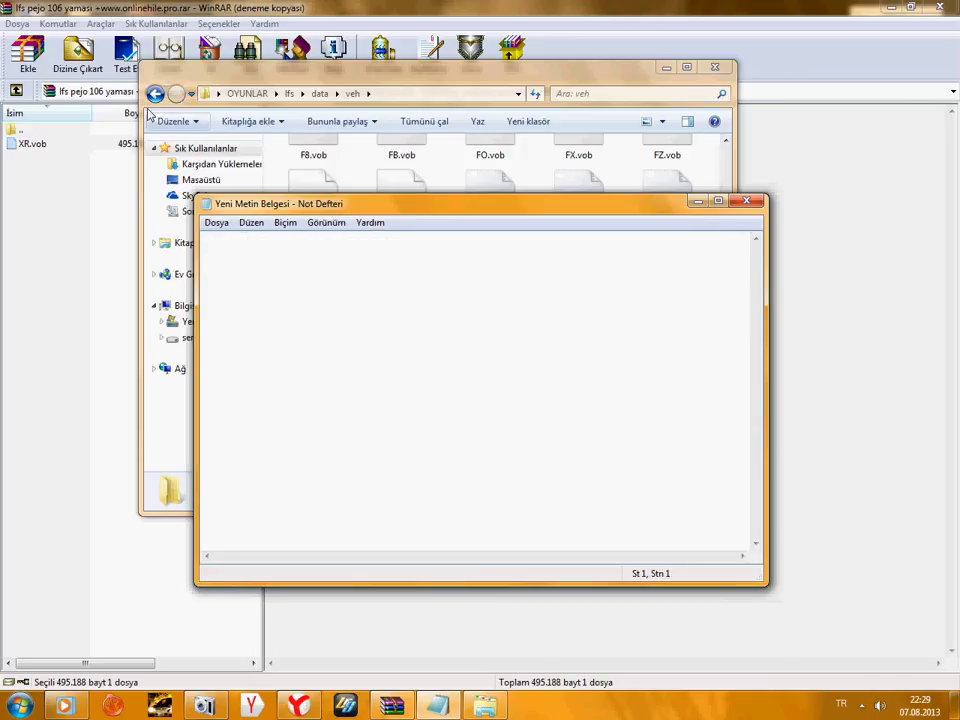
# Open the XRG Rims Manager Z28 v5.0 folder inside the lfs folder, start its application and minimize it
pyautogui.click(155, 93)
pyautogui.click(207, 704)
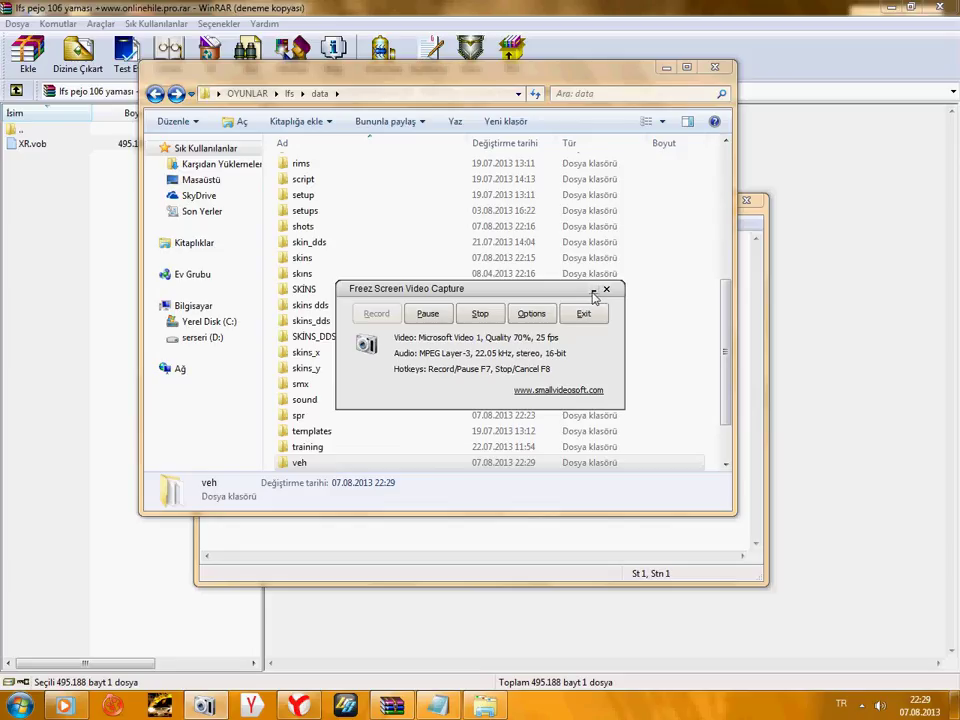
pyautogui.click(155, 93)
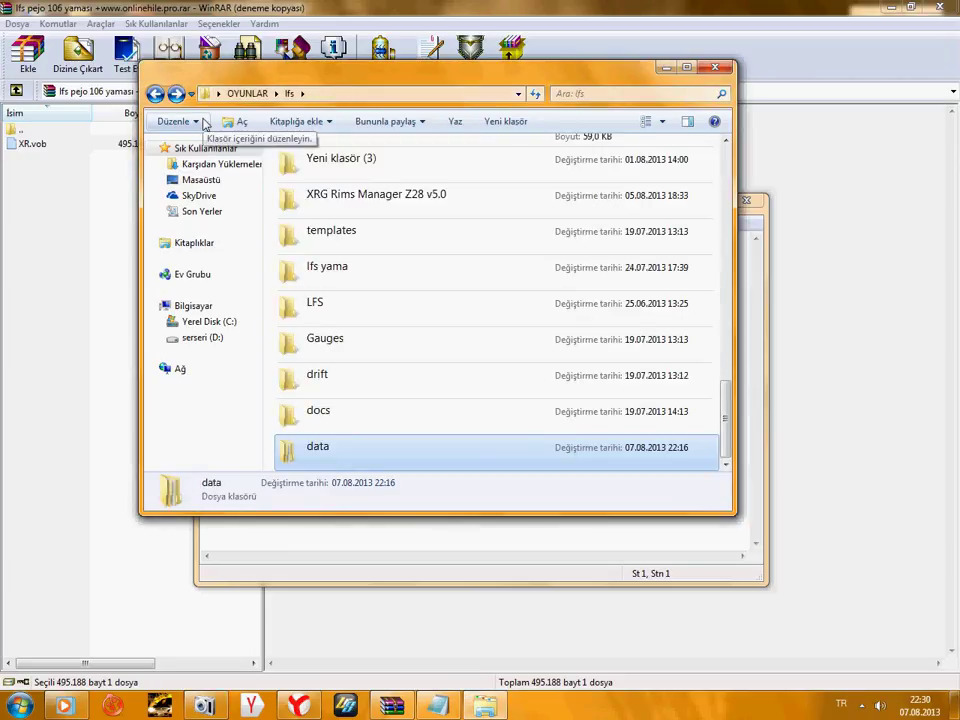
pyautogui.scroll(3, 407, 251)
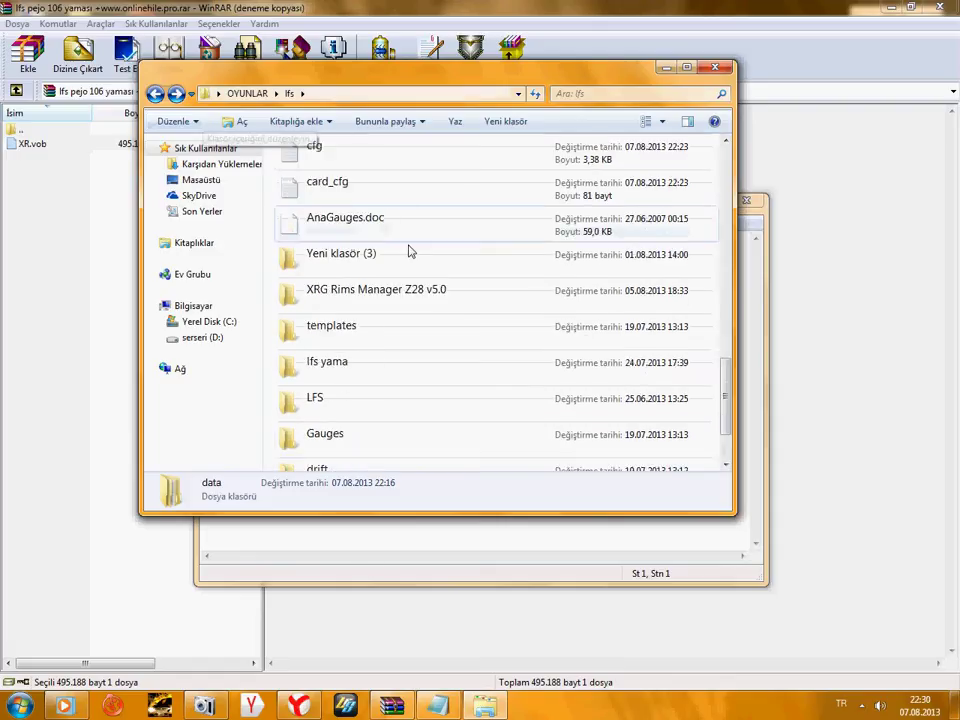
pyautogui.doubleClick(372, 410)
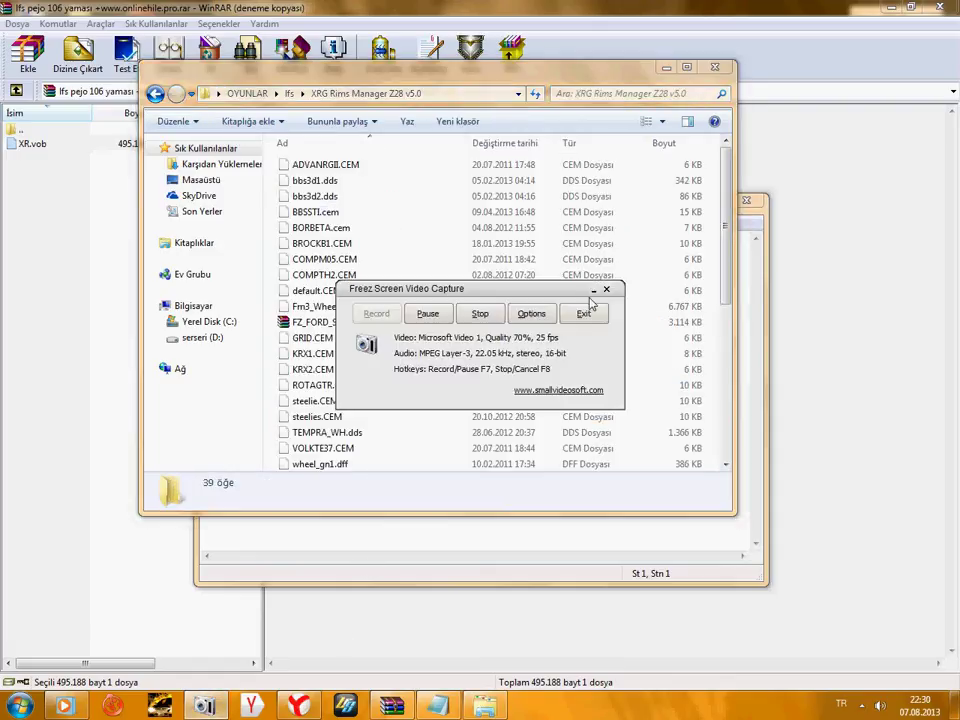
pyautogui.click(722, 258)
pyautogui.scroll(-7, 600, 350)
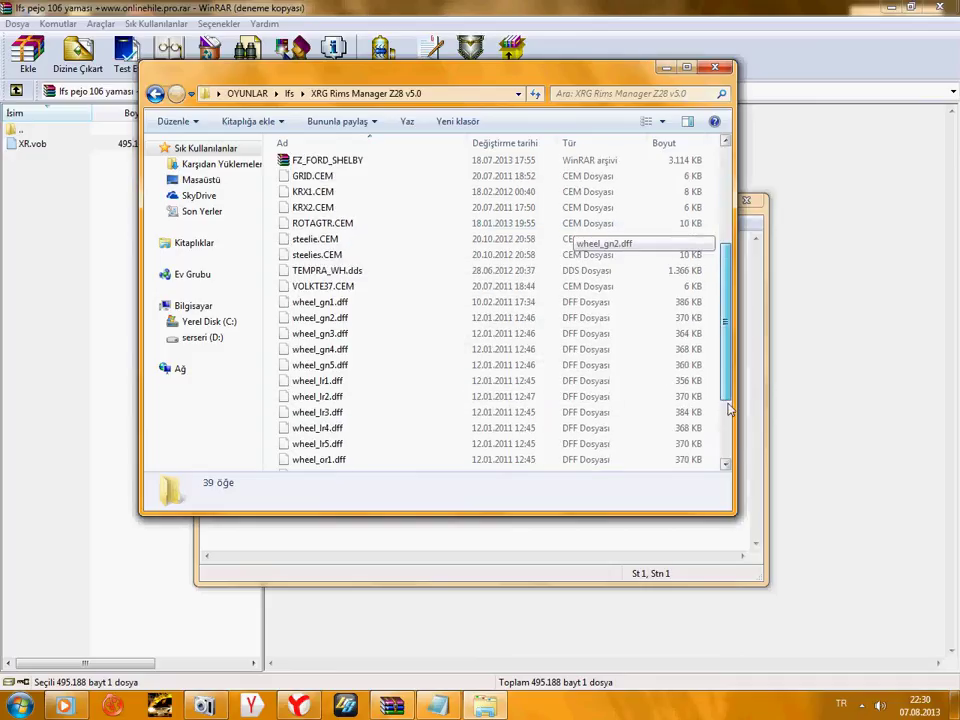
pyautogui.click(422, 463)
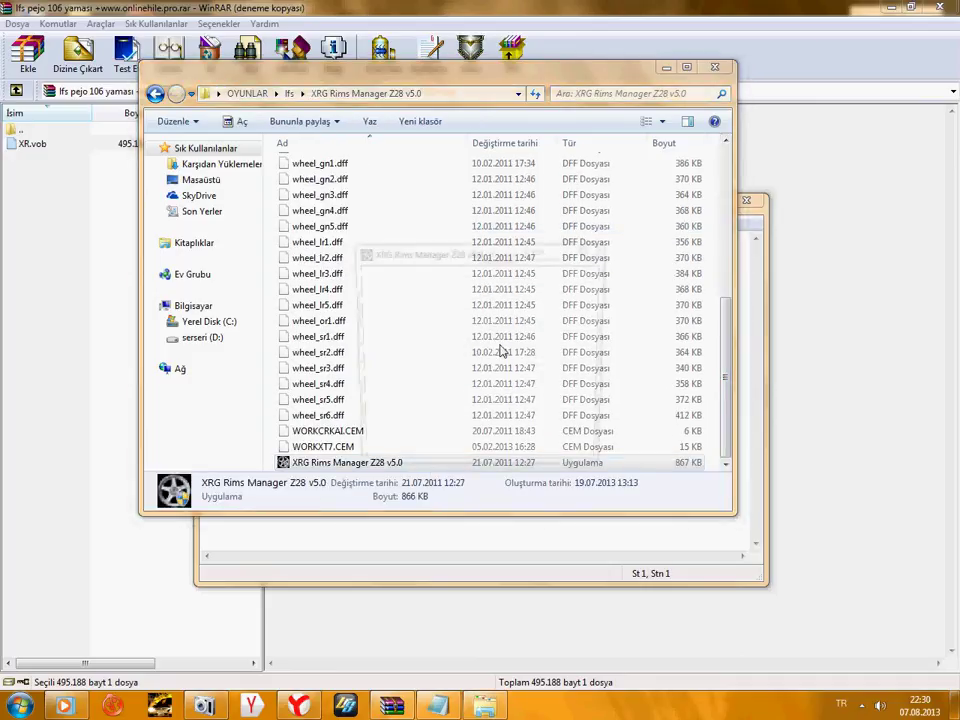
pyautogui.click(541, 253)
# Return to the lfs folder and run the LFS application as administrator
pyautogui.click(154, 94)
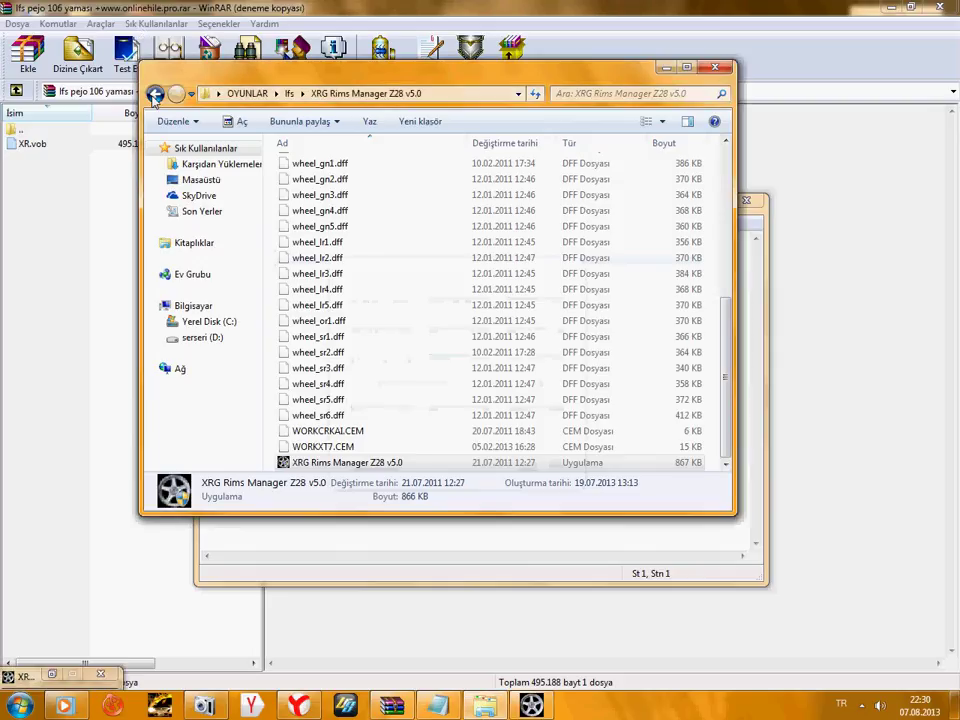
pyautogui.click(155, 95)
pyautogui.click(155, 95)
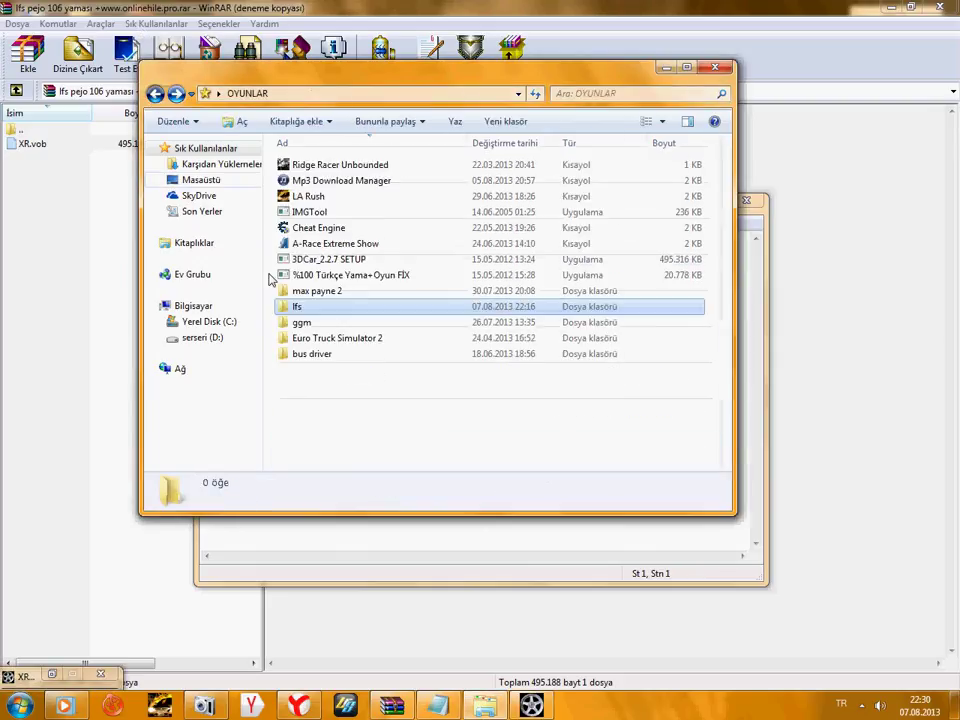
pyautogui.doubleClick(339, 307)
pyautogui.click(345, 200)
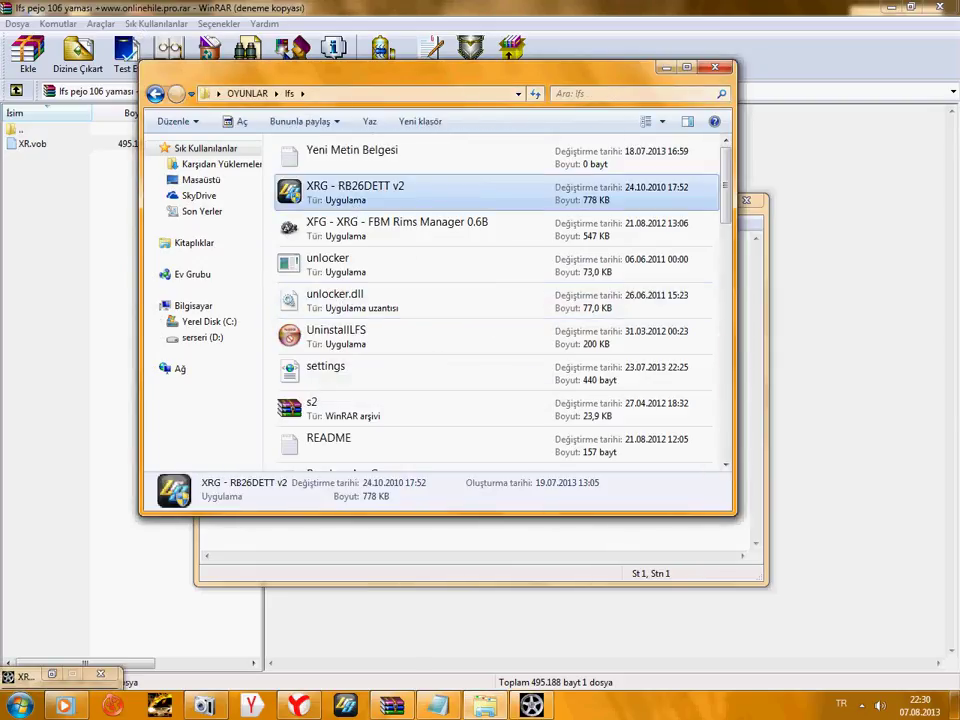
pyautogui.scroll(-3, 405, 368)
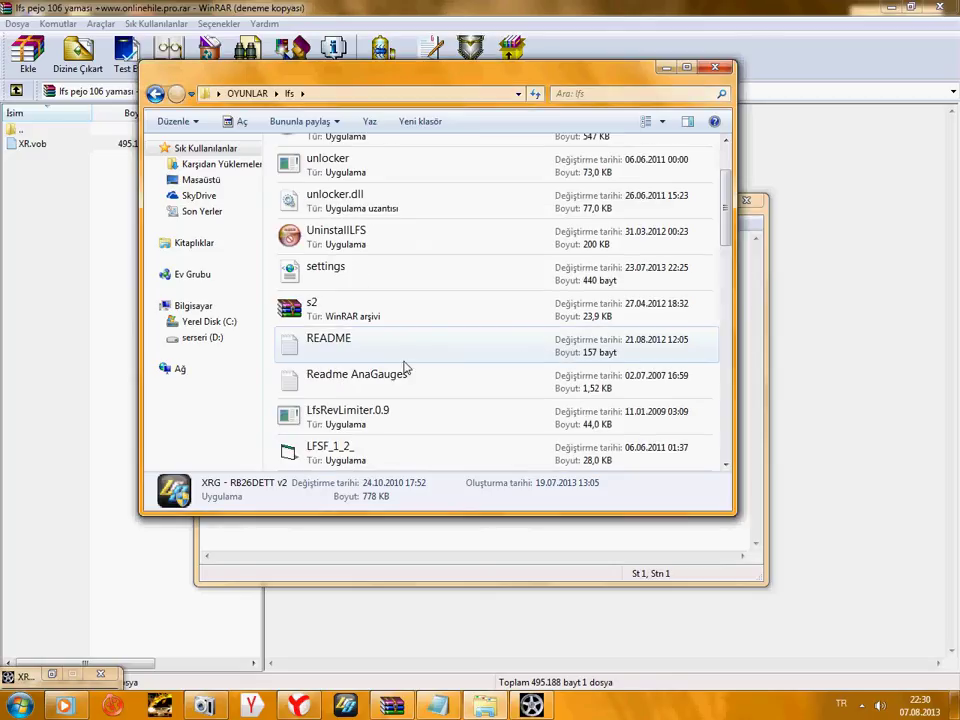
pyautogui.scroll(-9, 405, 368)
pyautogui.rightClick(331, 310)
pyautogui.click(320, 306)
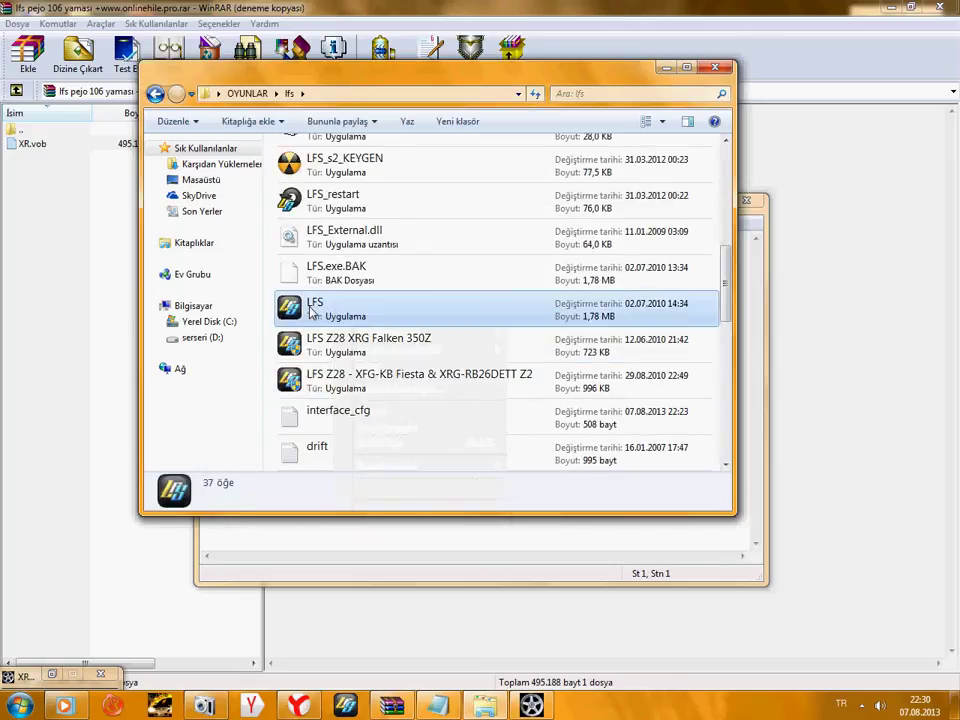
pyautogui.rightClick(309, 309)
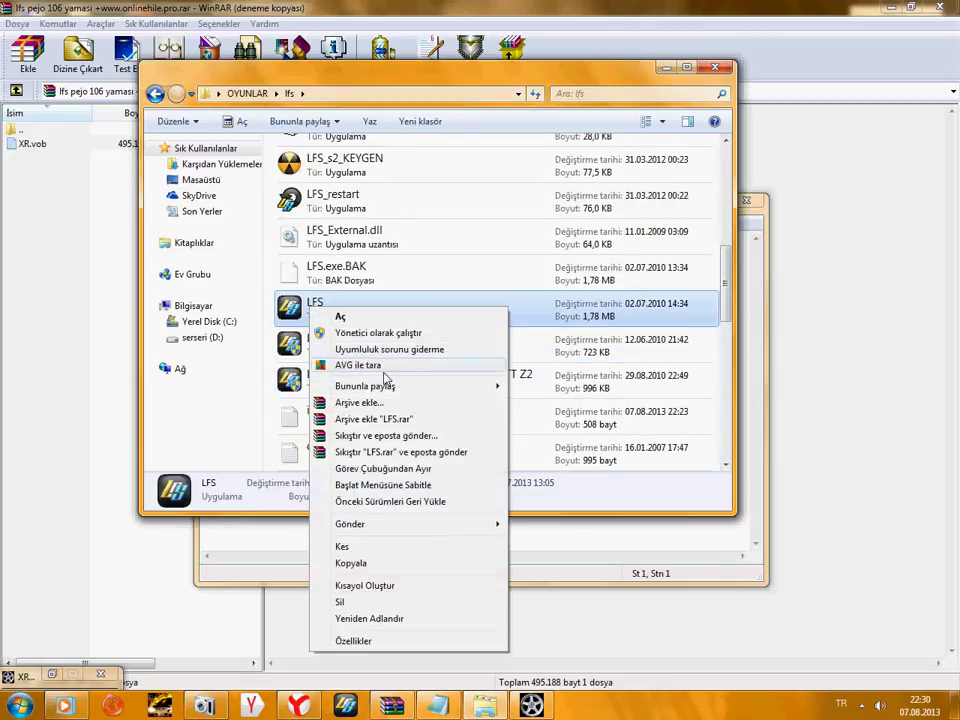
pyautogui.click(381, 336)
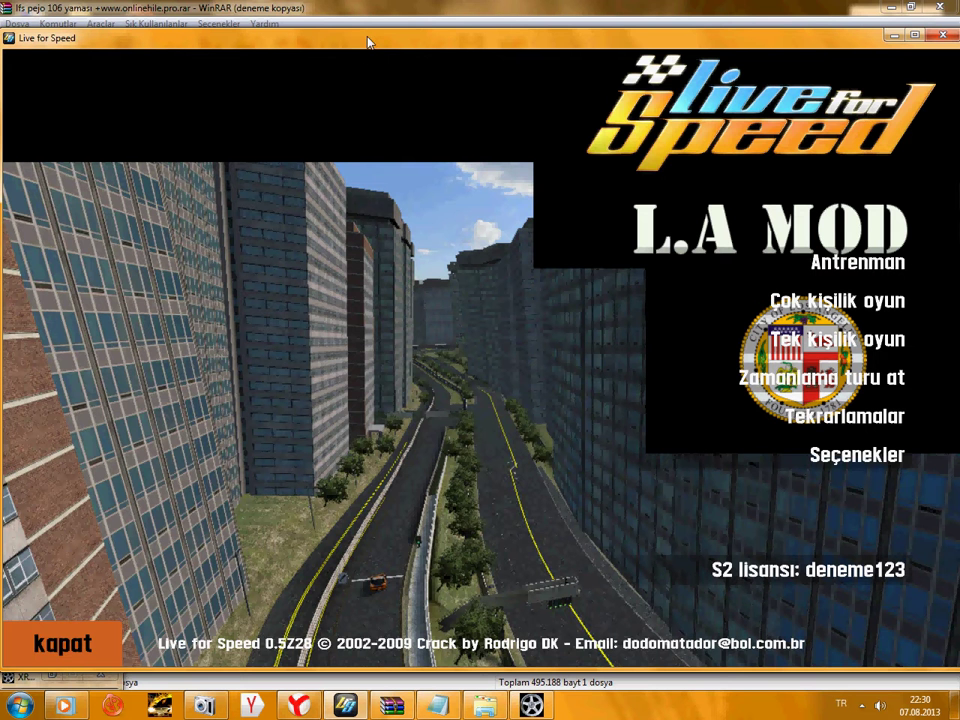
# Maximize the game, confirm Blackwood Car Park with the BL3_LfsMTG layout for single player, and enter the XR GT's garage
pyautogui.doubleClick(367, 42)
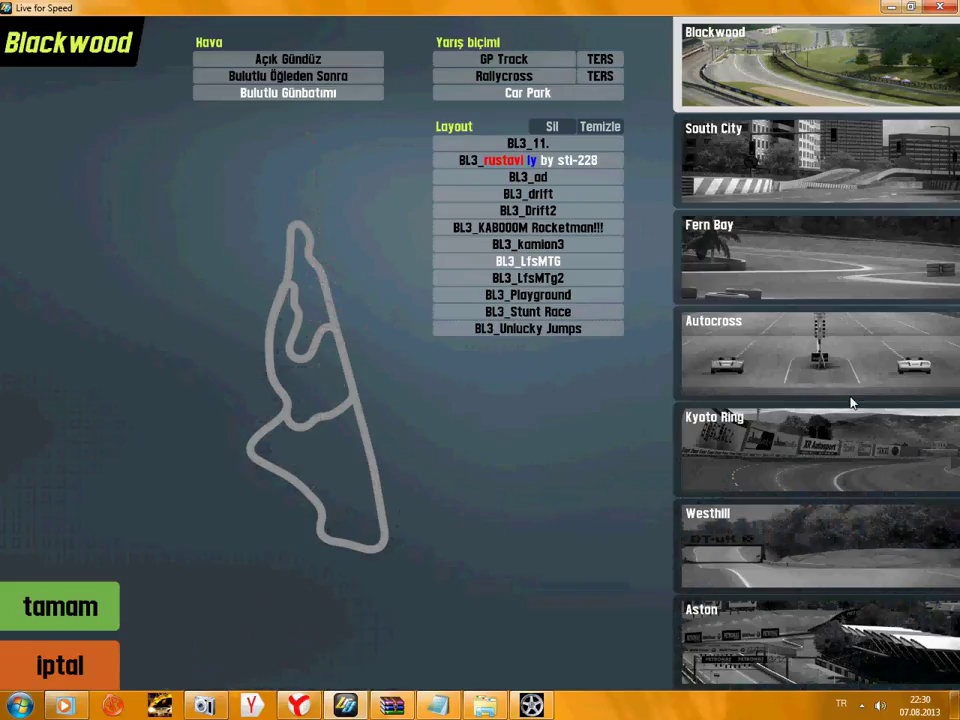
pyautogui.click(75, 605)
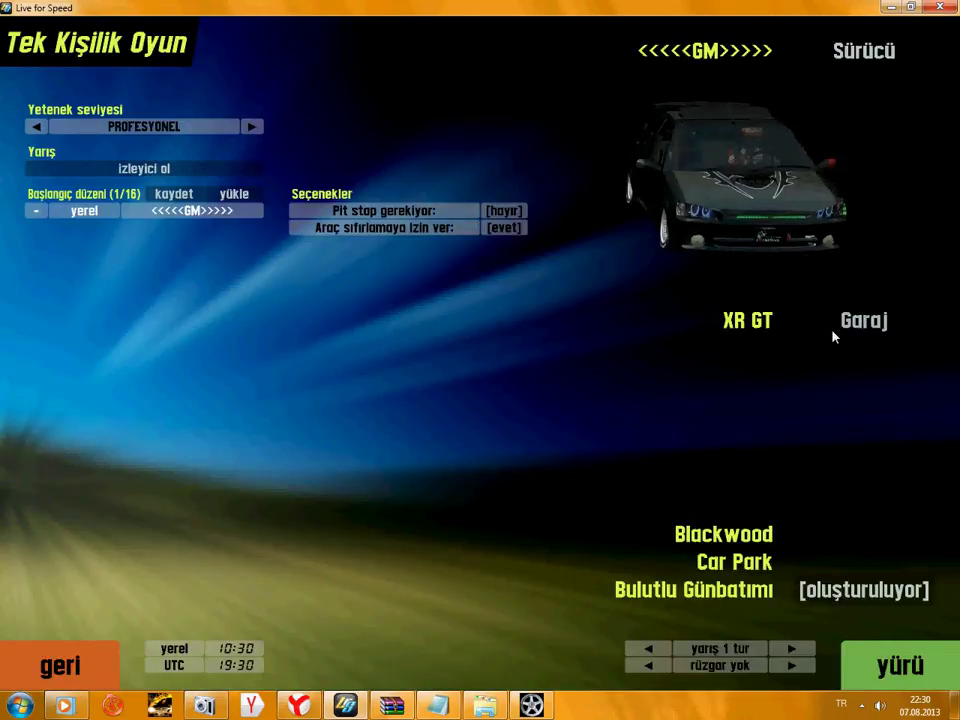
pyautogui.click(862, 321)
# Swap the car's rims in XRG Rims Manager, minimize it, and re-enter the garage to reload the car
pyautogui.click(520, 708)
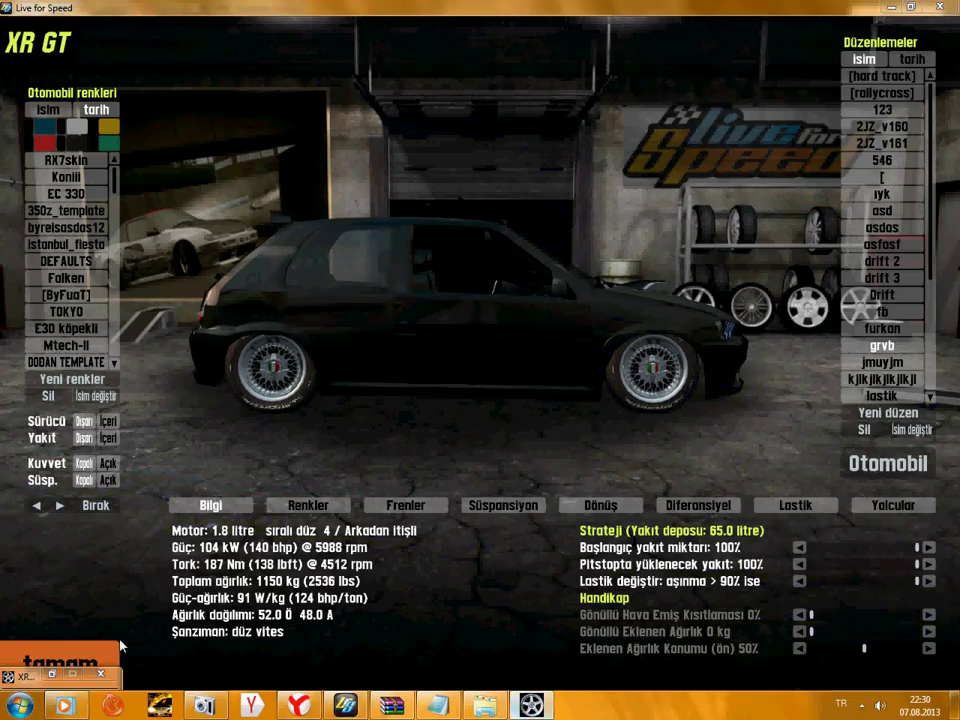
pyautogui.click(36, 683)
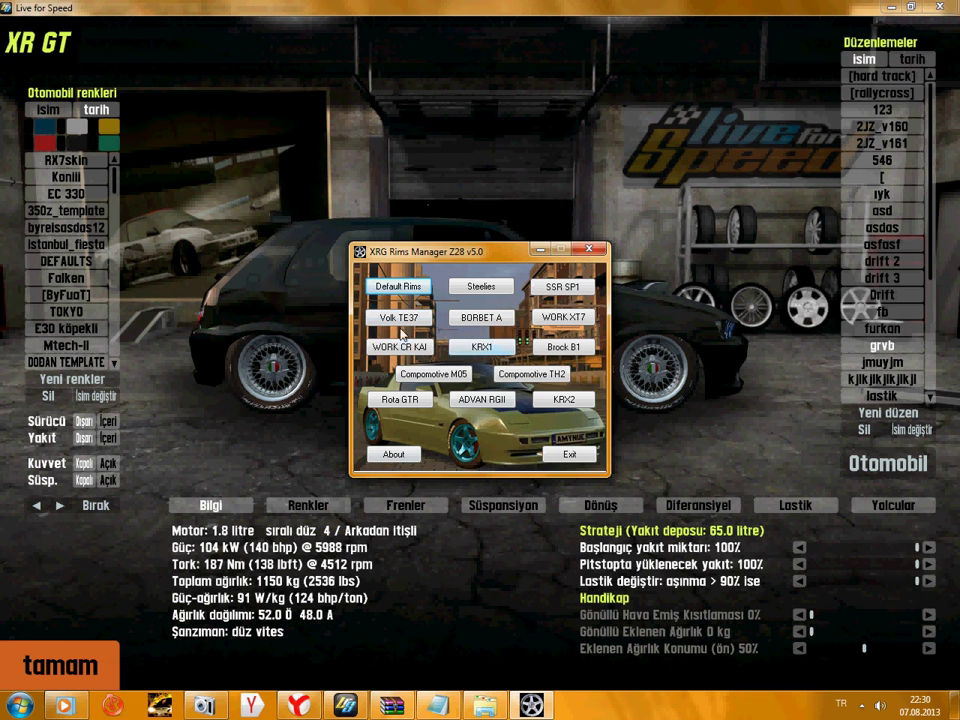
pyautogui.click(540, 249)
pyautogui.click(25, 655)
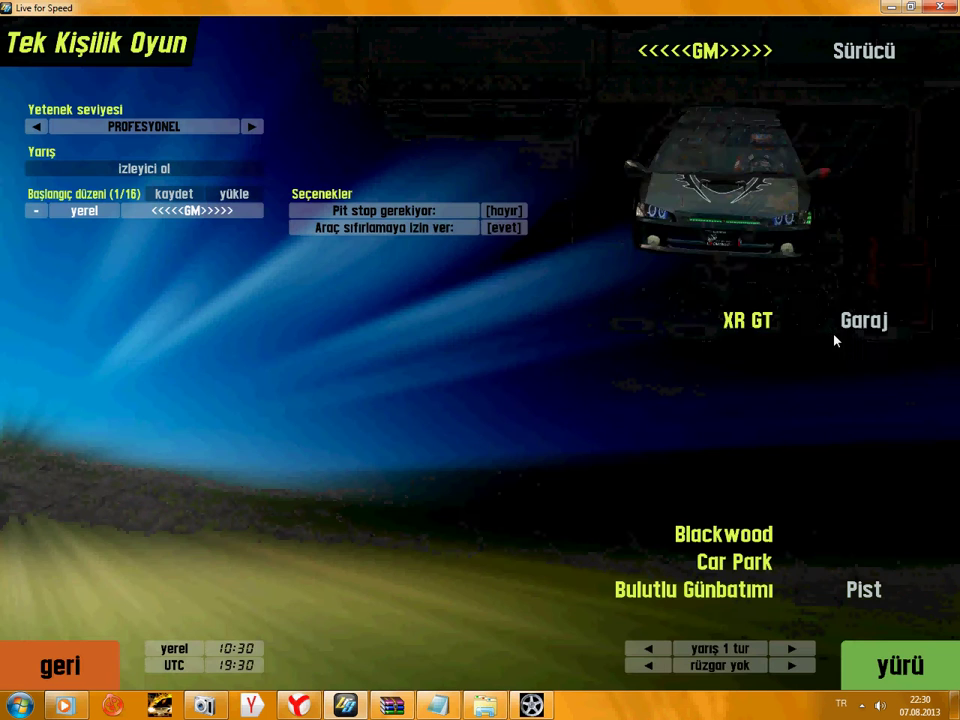
pyautogui.click(866, 325)
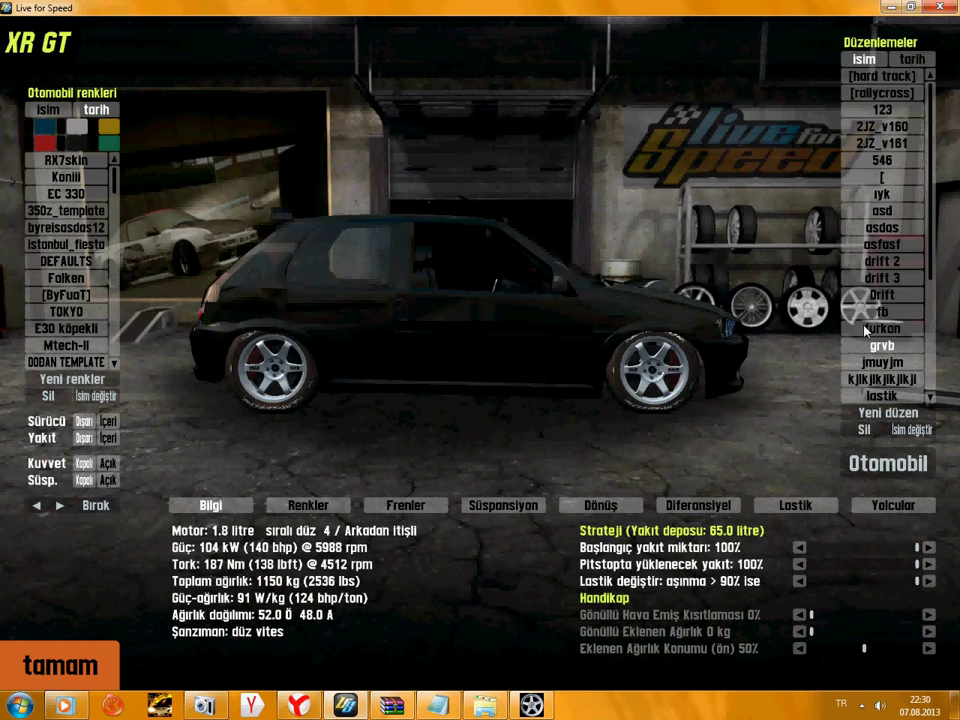
# Add new car colours with the xrg_byreisasdas12 skin, rotate the car in the garage and accept the setup
pyautogui.click(92, 160)
pyautogui.click(97, 180)
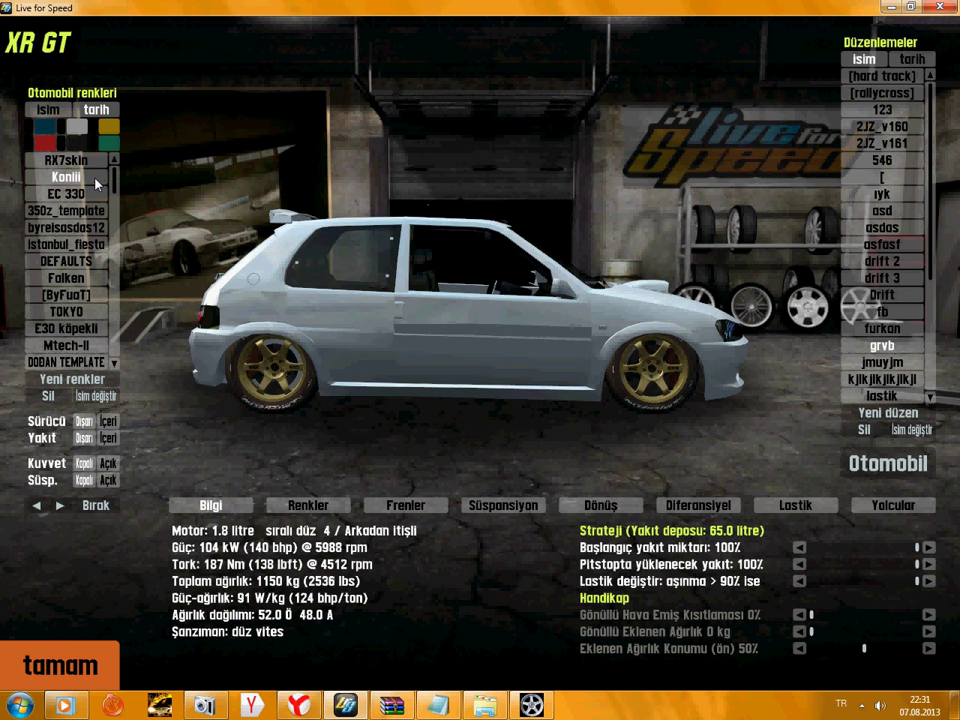
pyautogui.click(87, 383)
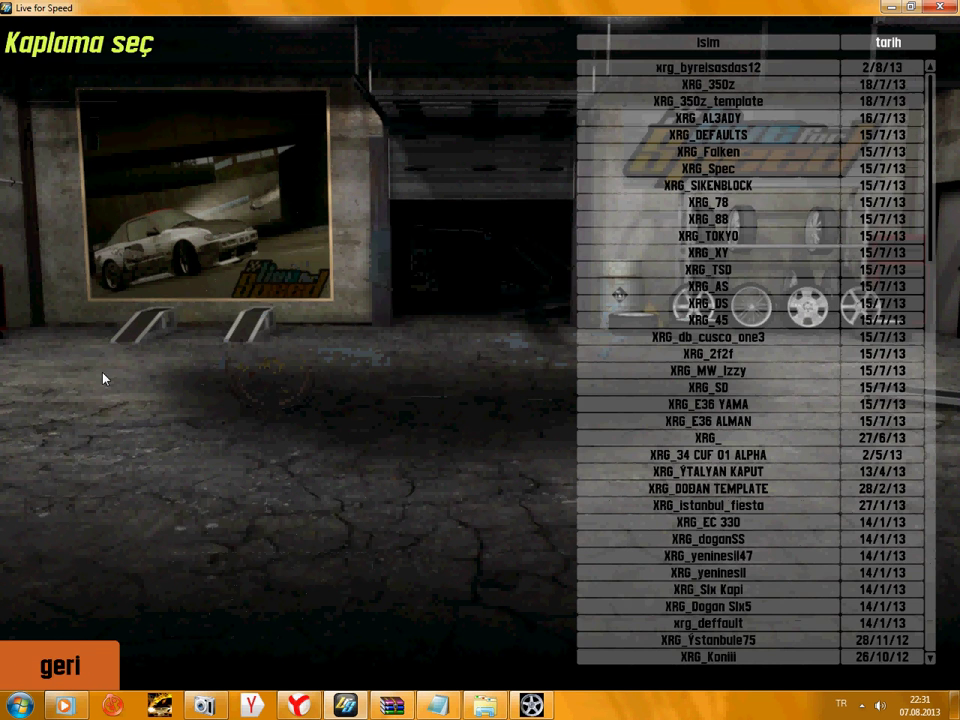
pyautogui.click(770, 64)
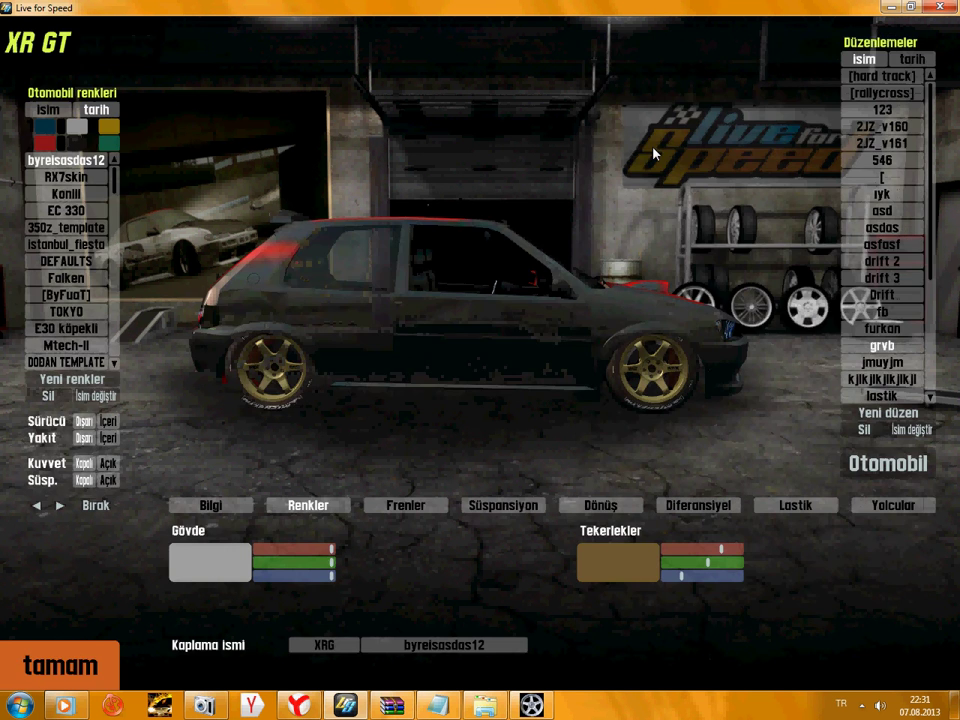
pyautogui.click(33, 507)
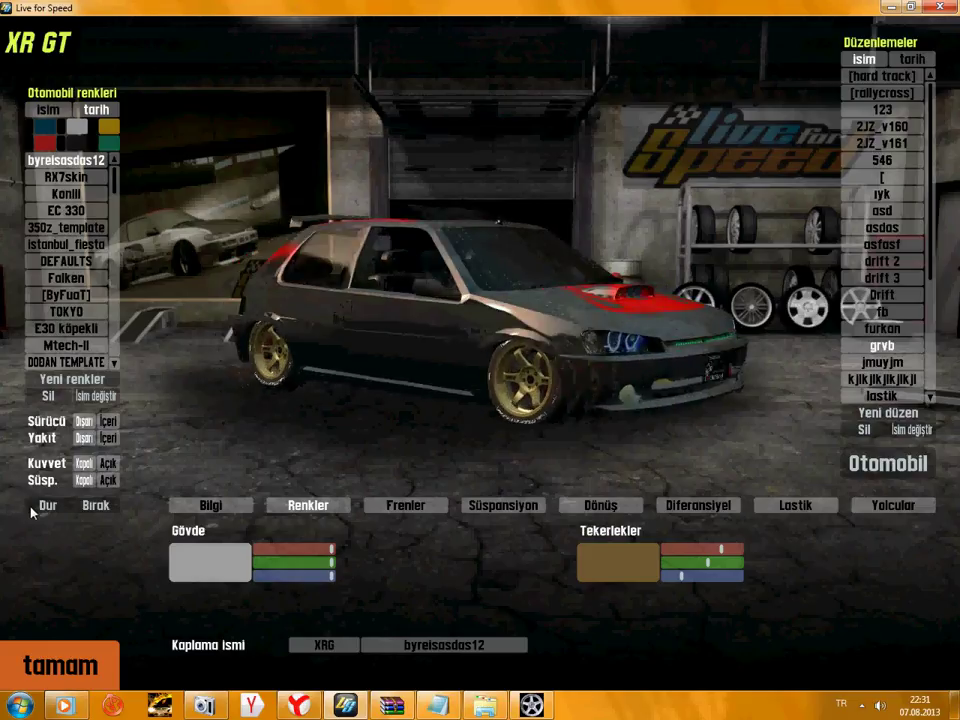
pyautogui.click(109, 643)
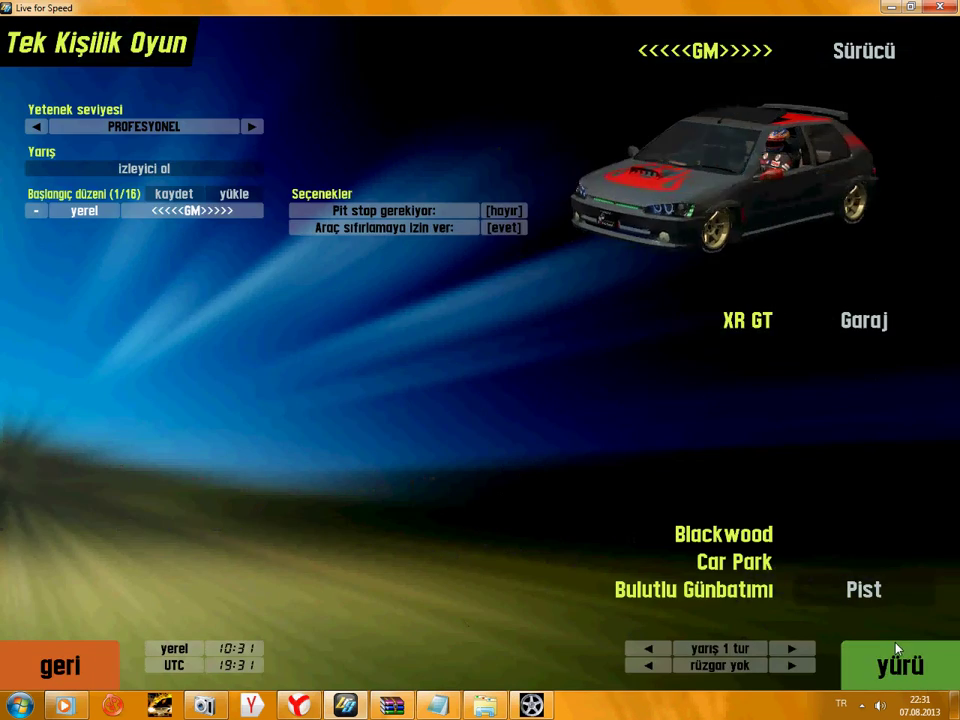
# Start the Car Park race, look around from inside the car, and leave the race to spectate
pyautogui.click(897, 649)
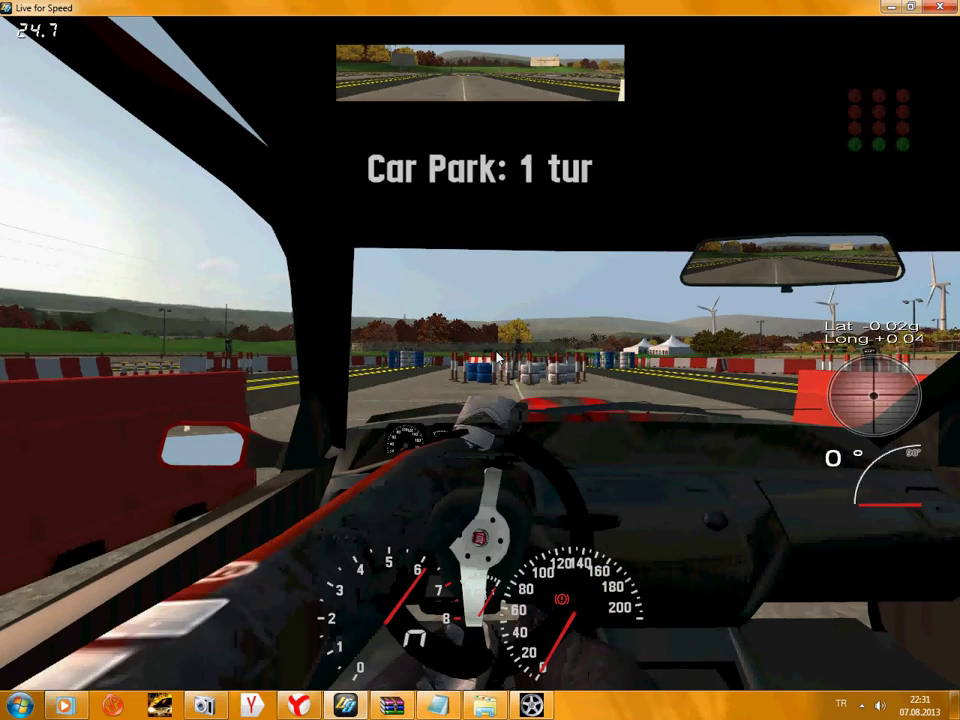
pyautogui.press('.')
pyautogui.hotkey(',', '.')
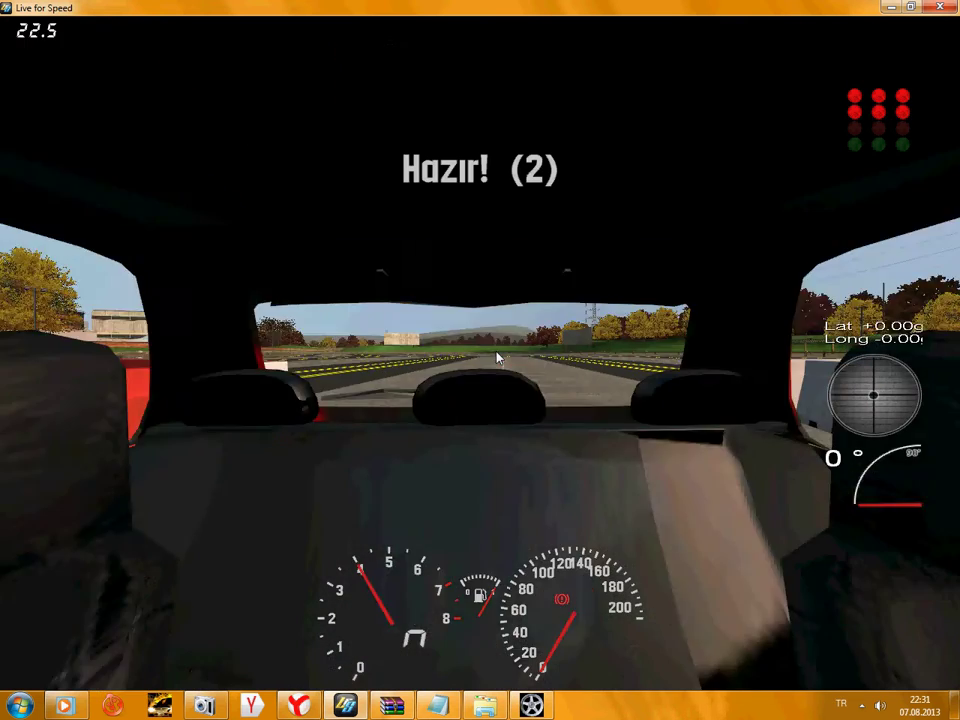
pyautogui.press('v')
pyautogui.hotkey('shift', 's')
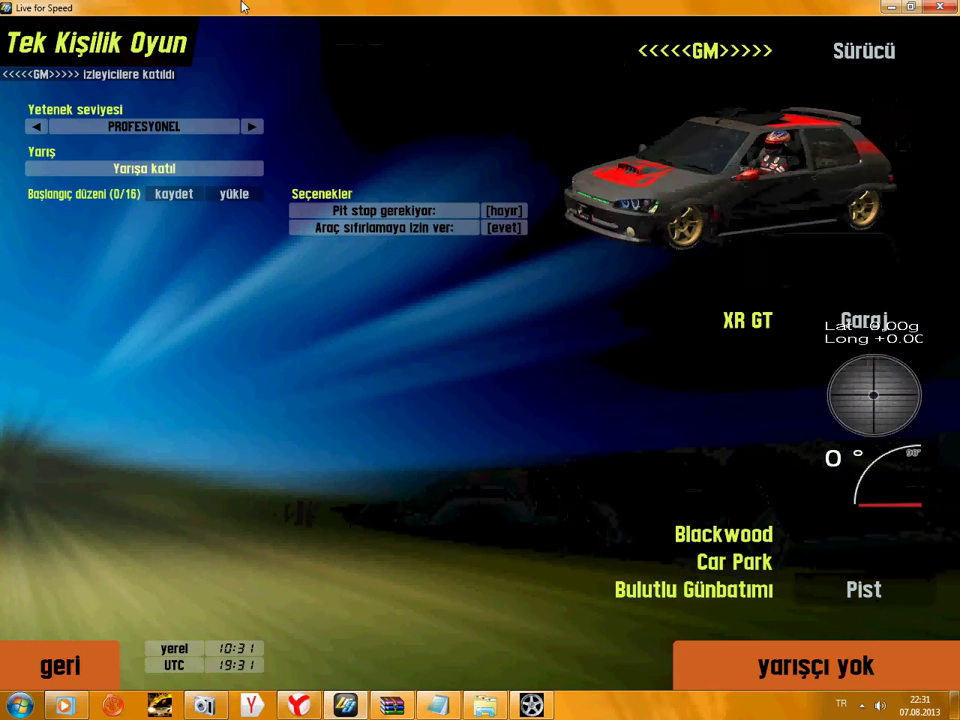
# Confirm the Blackwood Car Park track again, rejoin the race as a driver and start it
pyautogui.click(898, 585)
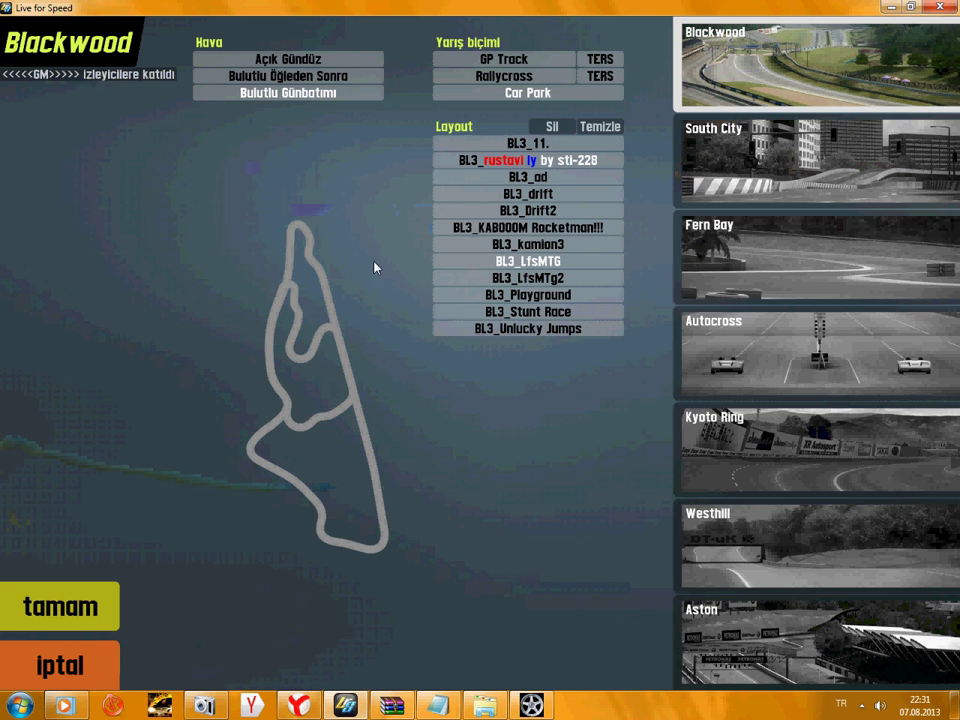
pyautogui.click(78, 615)
pyautogui.click(197, 172)
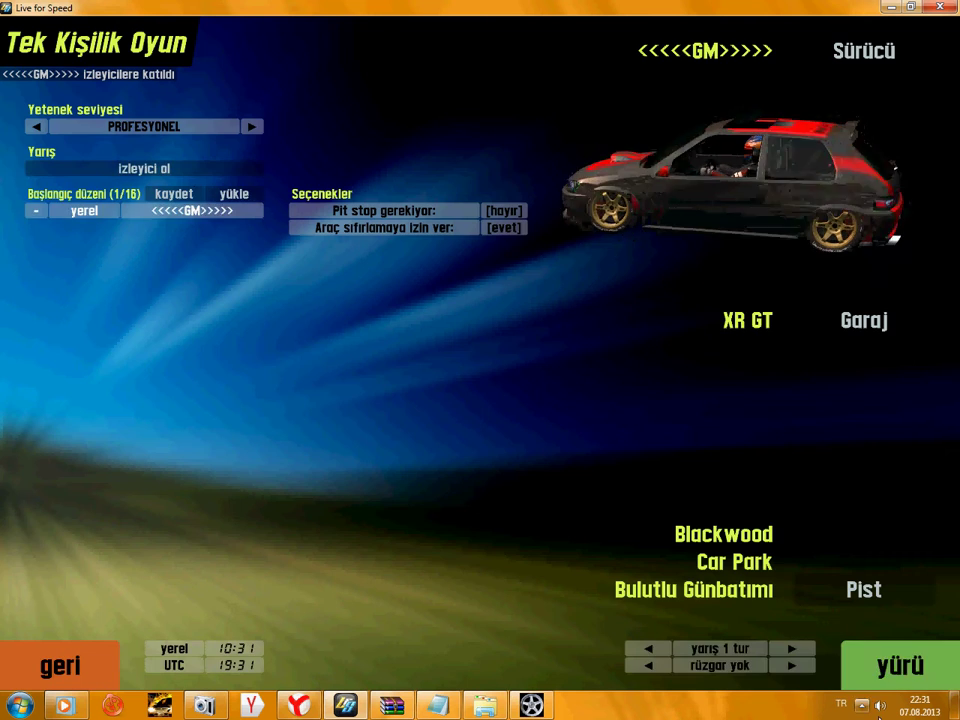
pyautogui.click(904, 686)
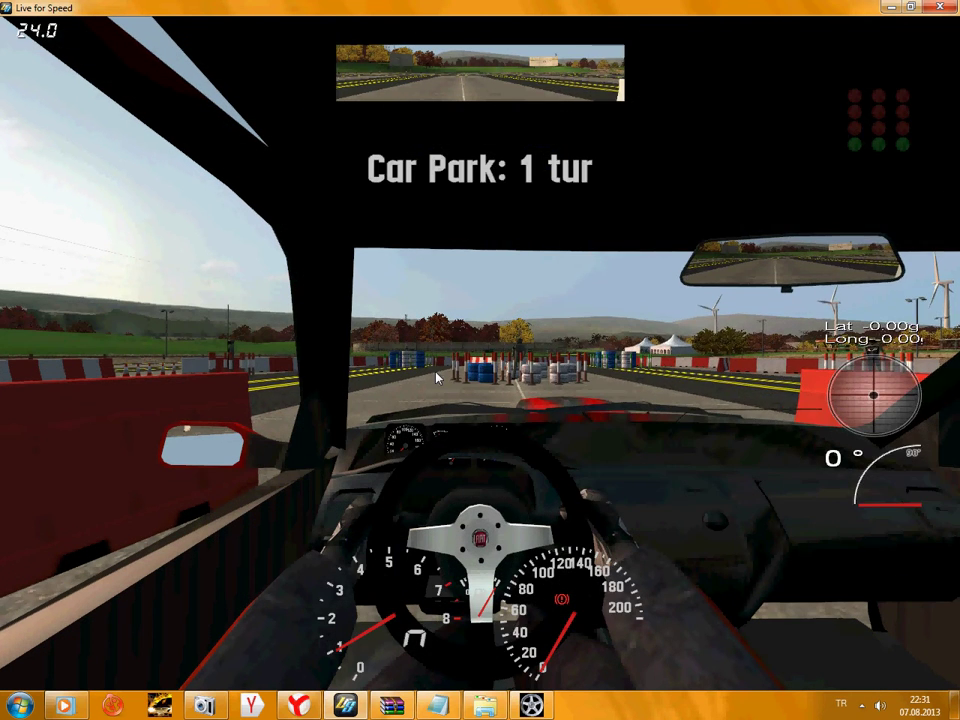
# Open the list of engines to load for the car and browse the XRG entries
pyautogui.click(742, 24)
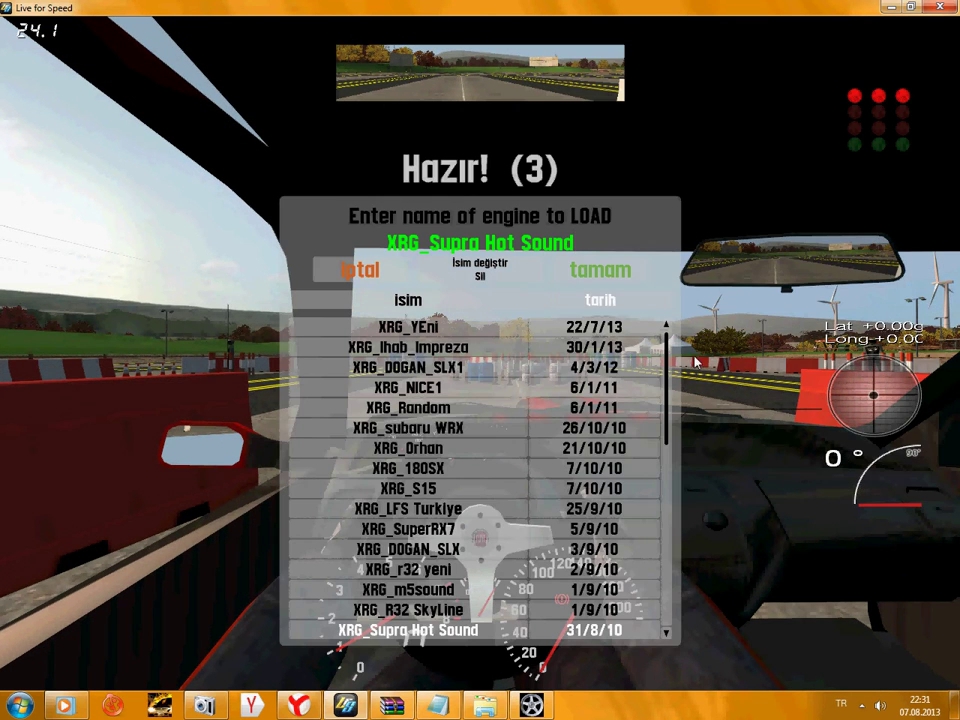
pyautogui.scroll(-9, 614, 428)
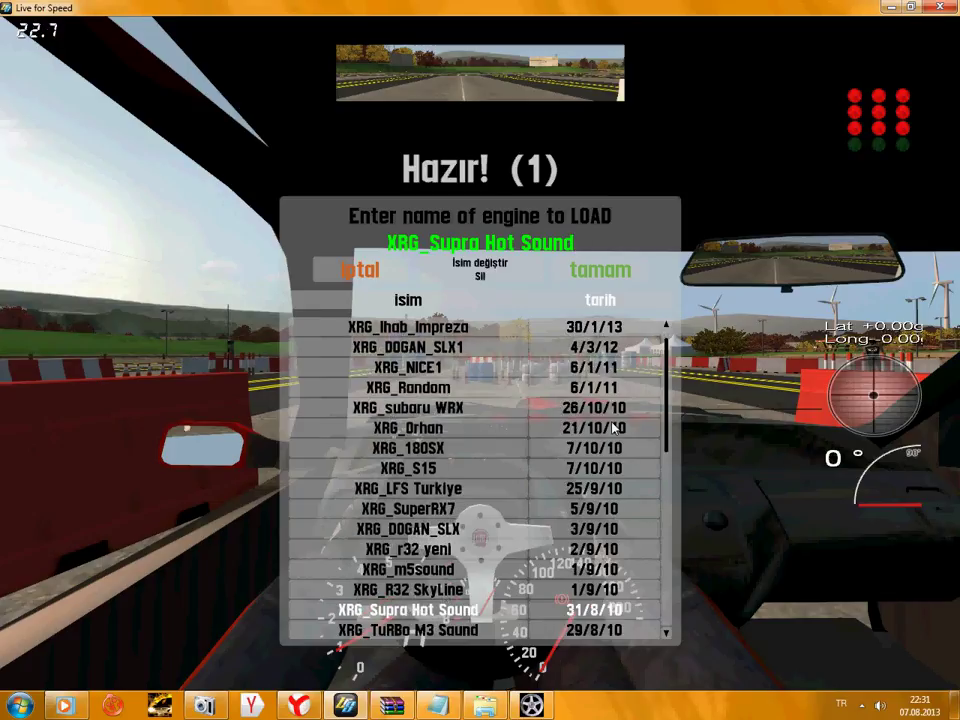
pyautogui.scroll(-10, 576, 497)
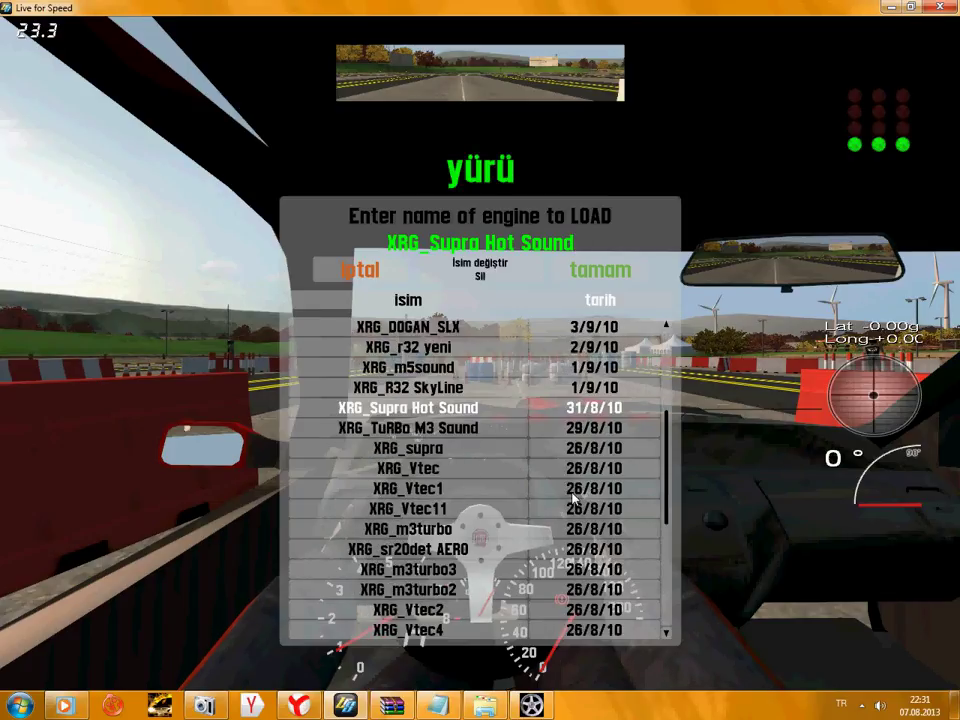
pyautogui.scroll(-6, 495, 598)
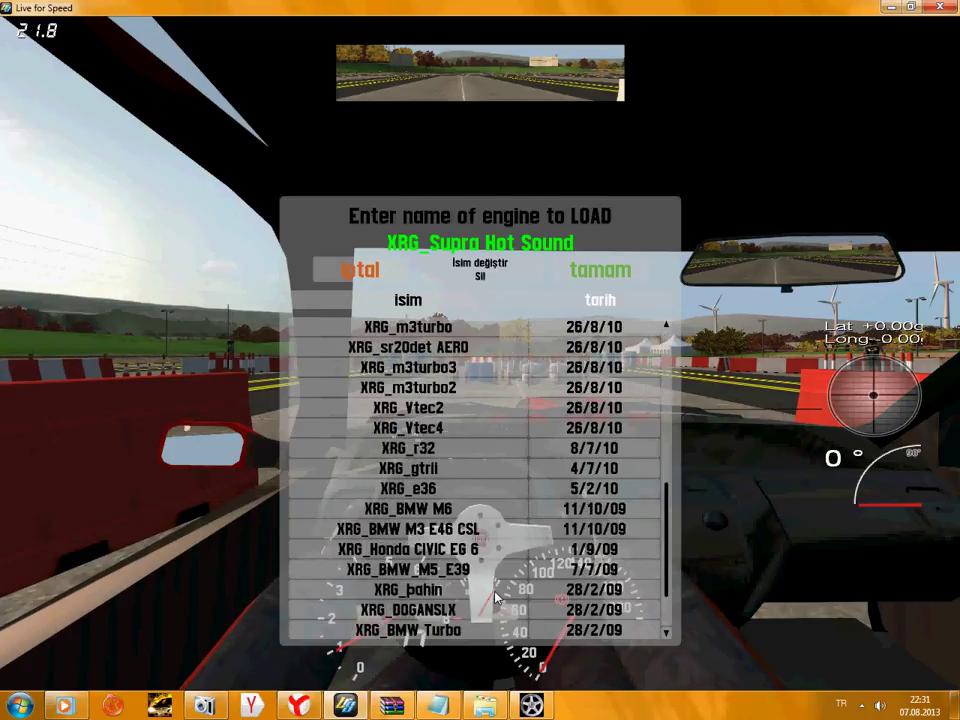